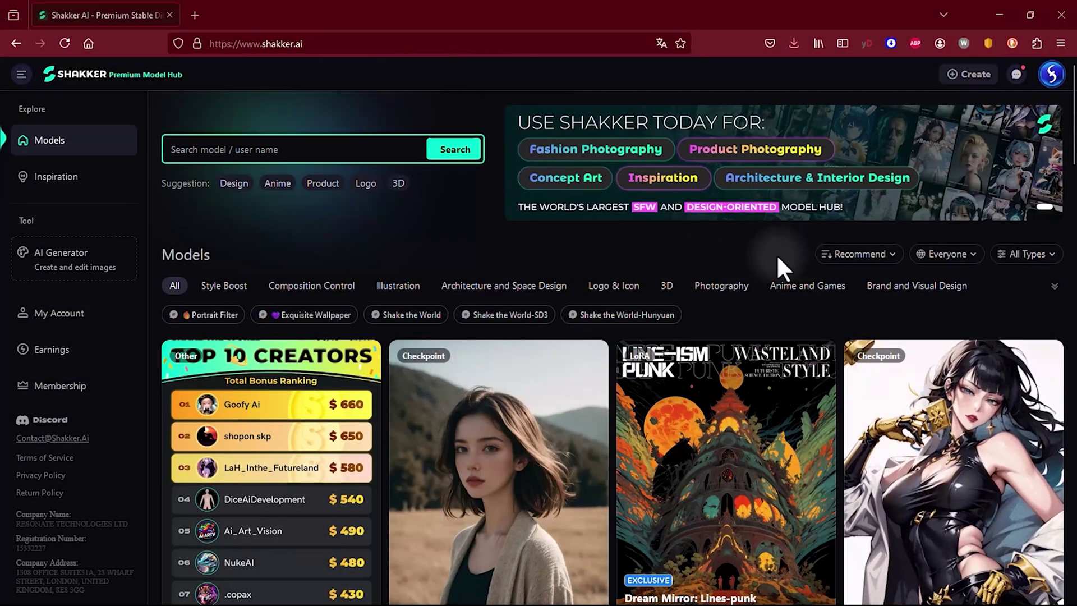
- Scroll down through the Models feed and back up to the top
scroll(679, 248, down, 7)
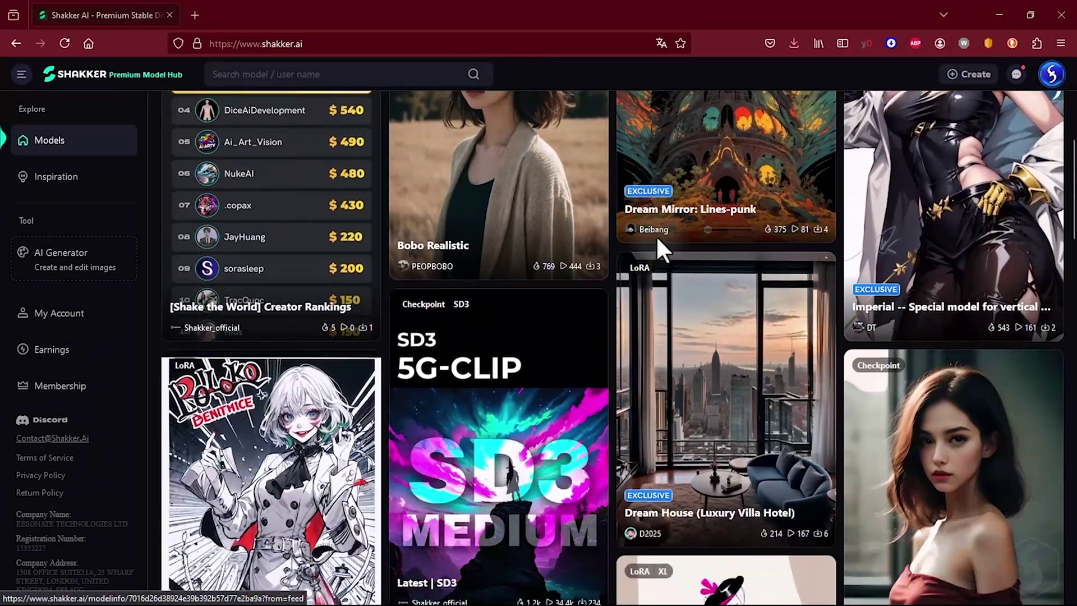
scroll(657, 238, down, 4)
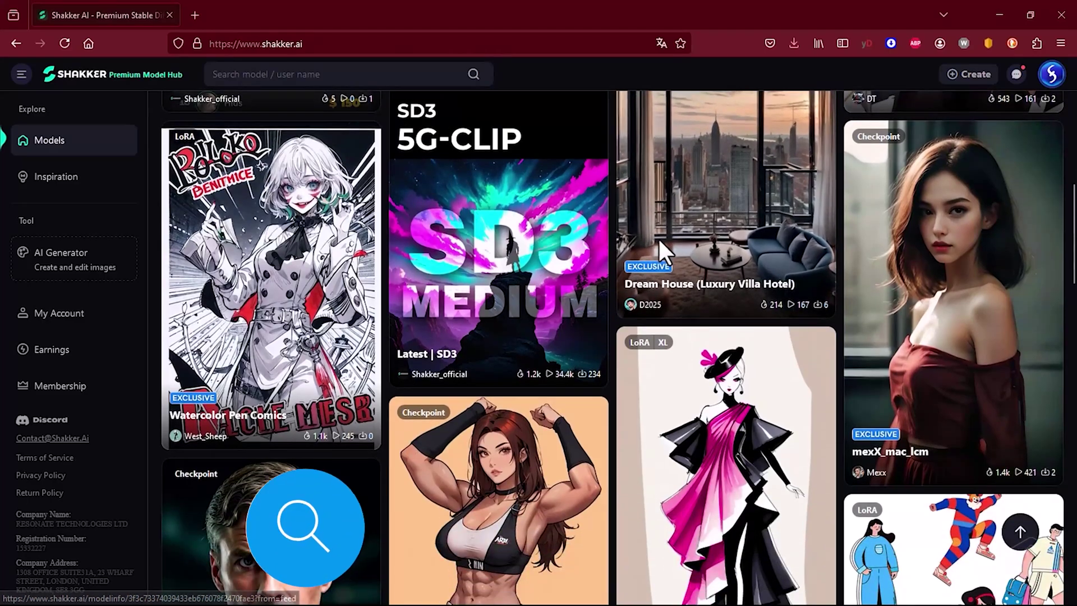
scroll(658, 238, down, 6)
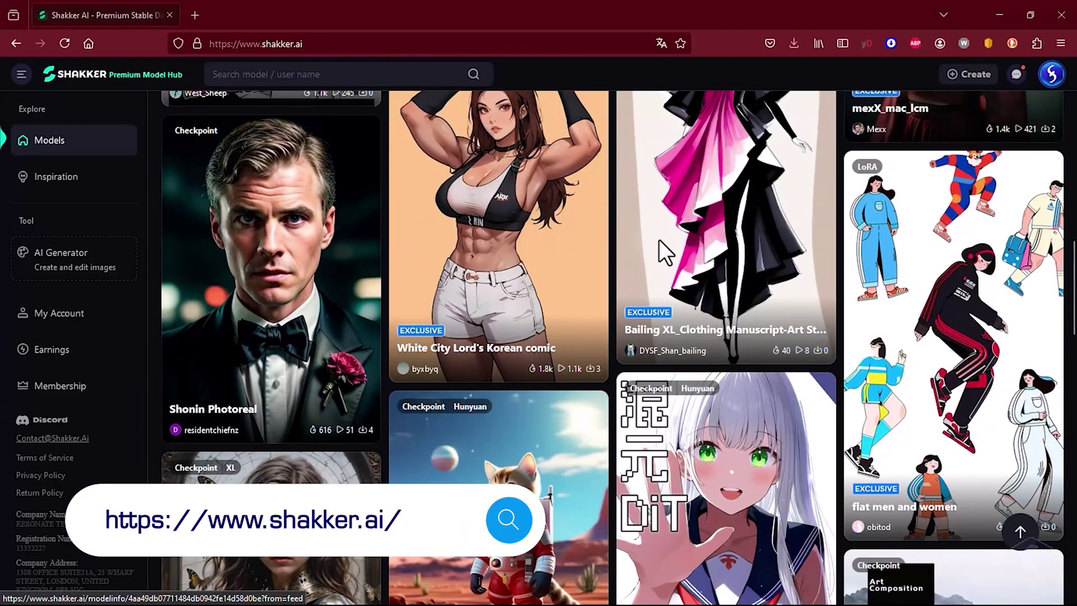
scroll(658, 240, down, 6)
scroll(659, 240, down, 1)
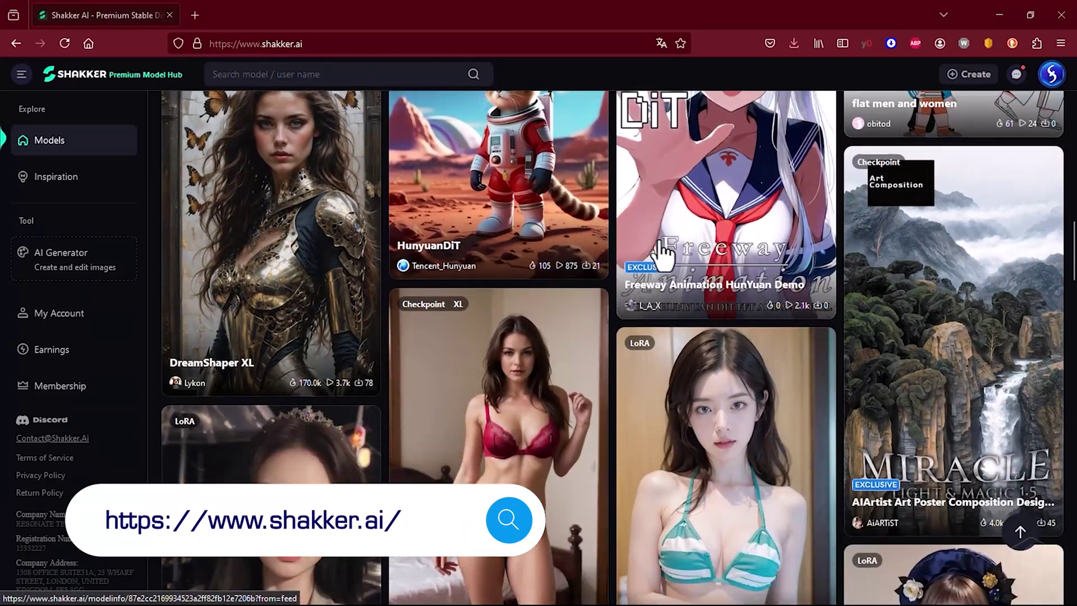
scroll(662, 241, down, 10)
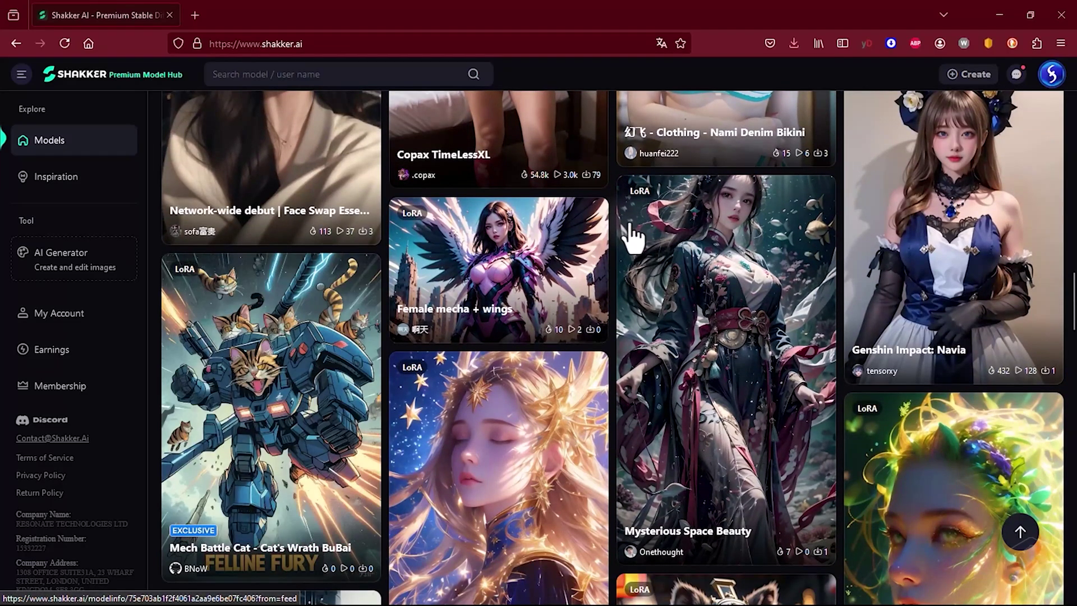
scroll(631, 224, up, 12)
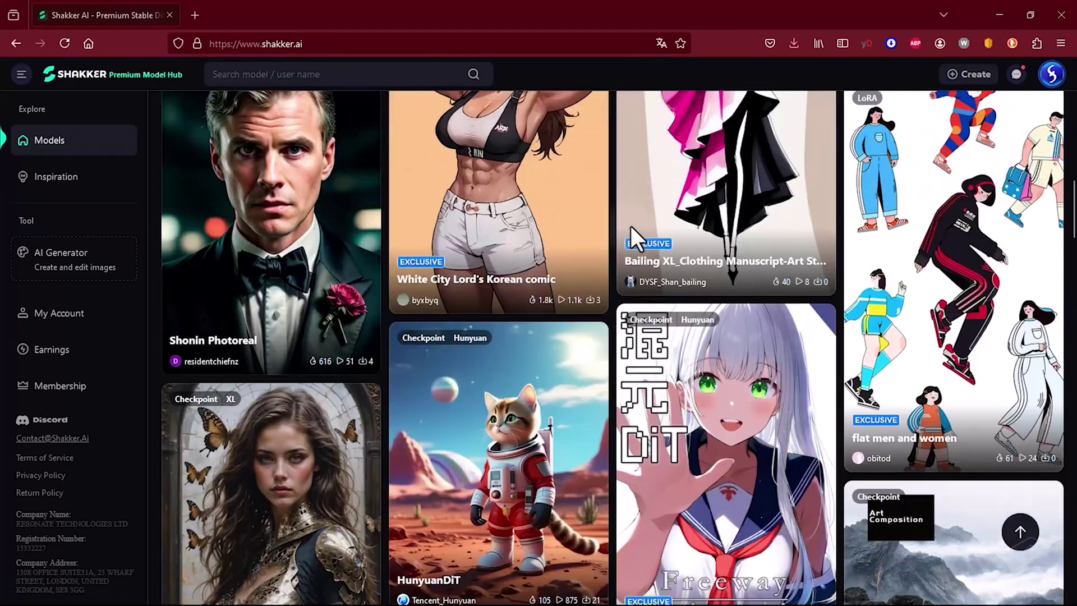
scroll(630, 226, up, 12)
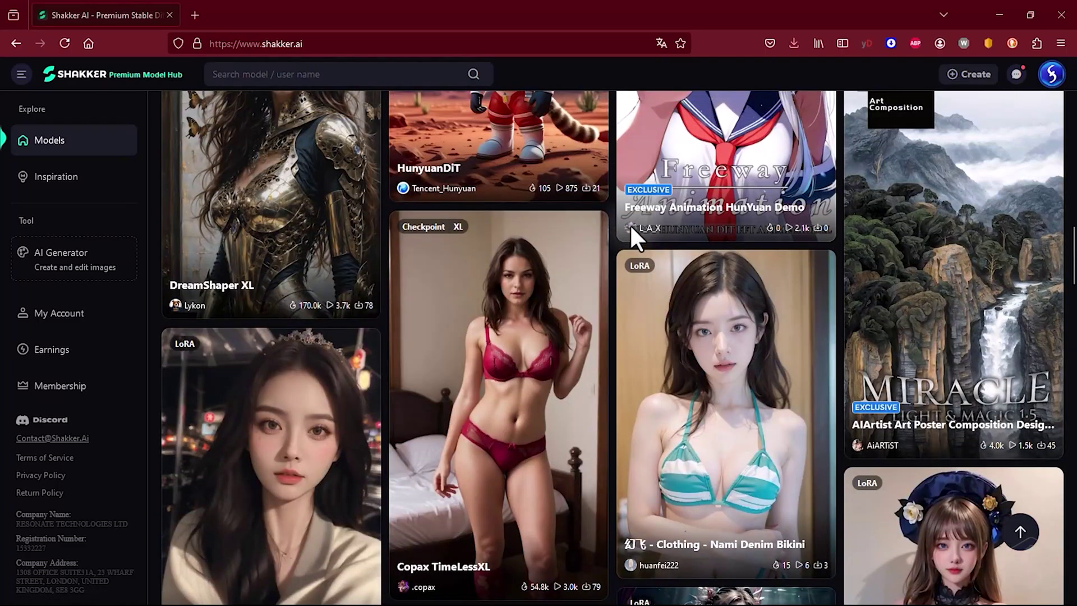
scroll(630, 224, up, 10)
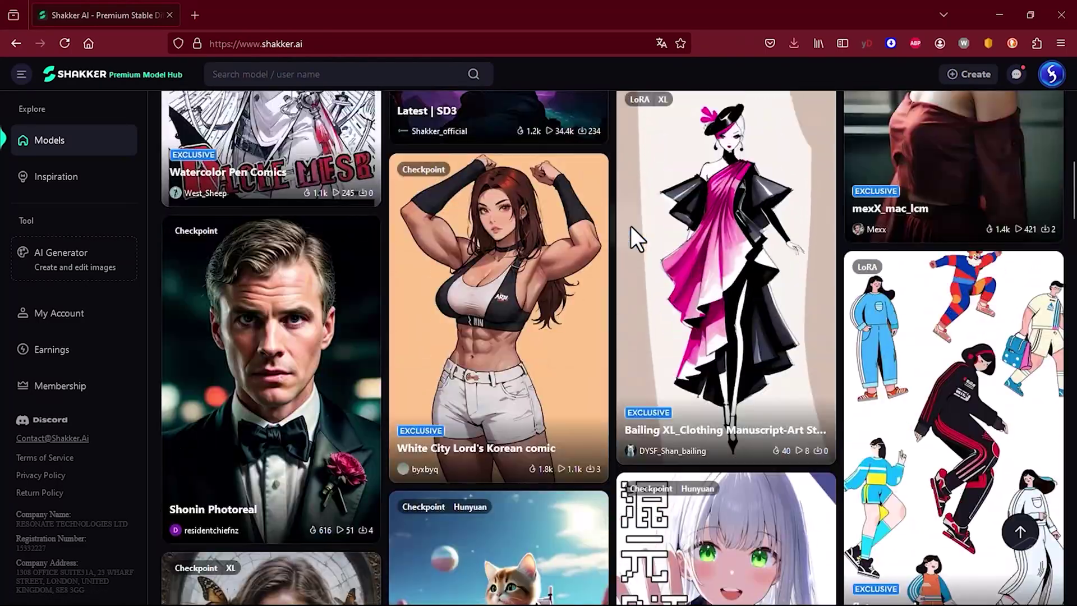
scroll(630, 227, up, 10)
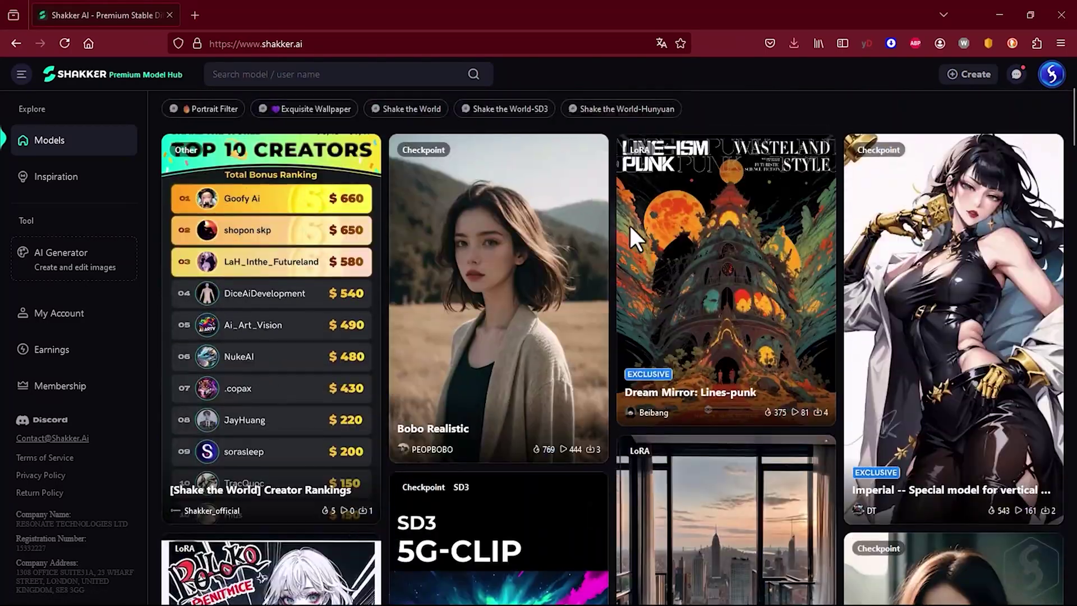
scroll(628, 224, up, 3)
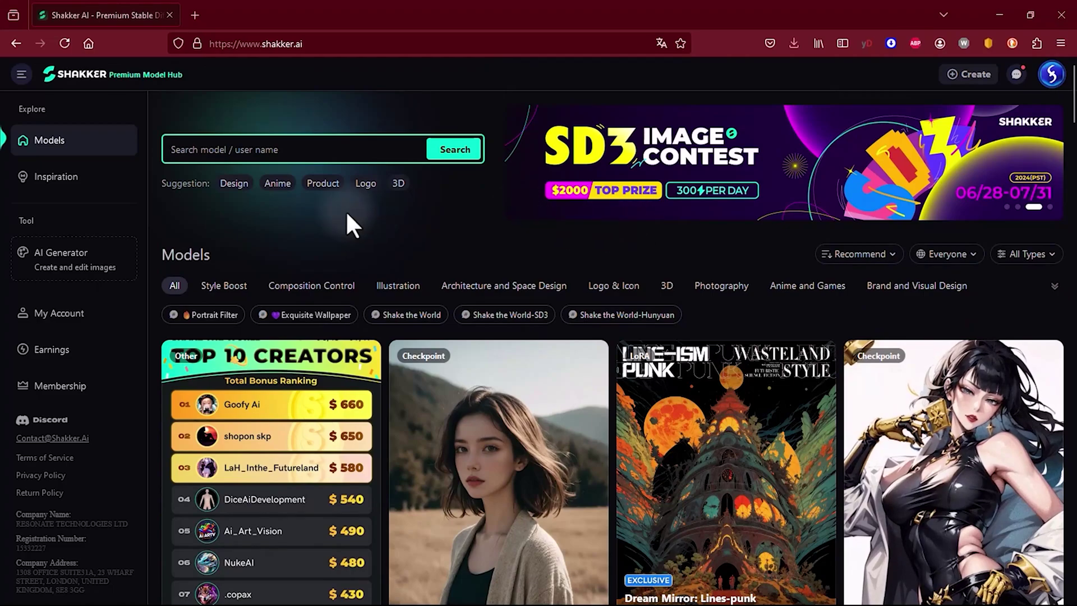
- Try the SD 1.5 and SD XL base-model filters, then keep only Checkpoint models
click(1042, 260)
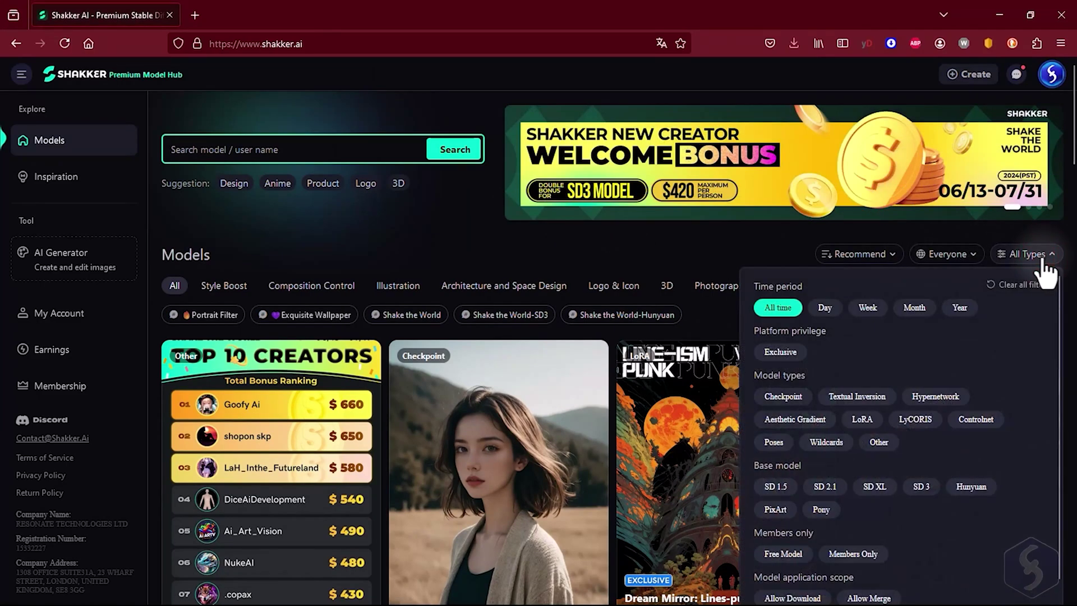
click(776, 487)
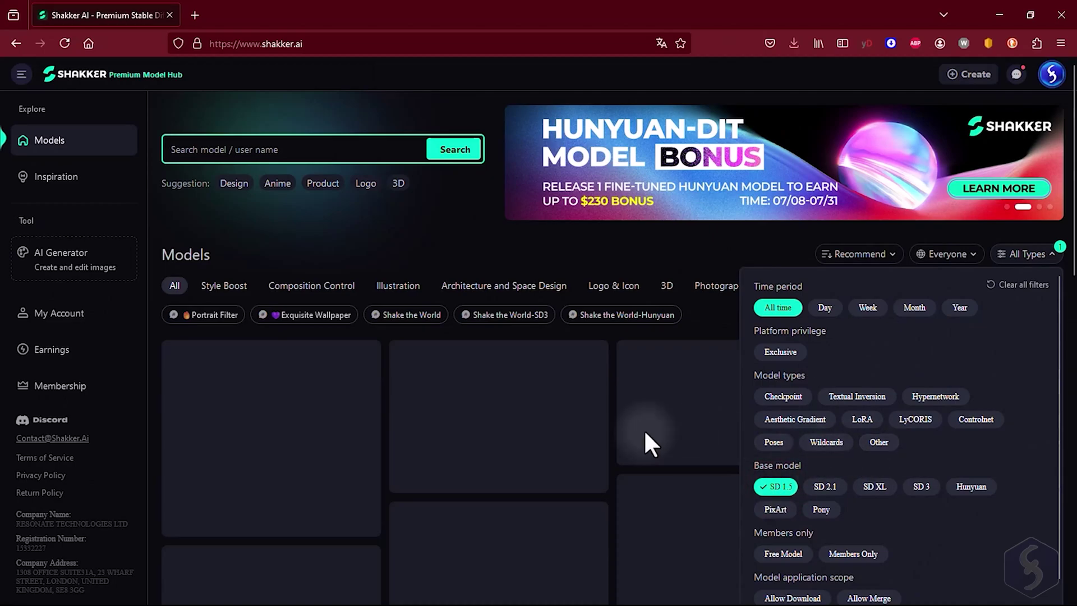
scroll(628, 435, down, 3)
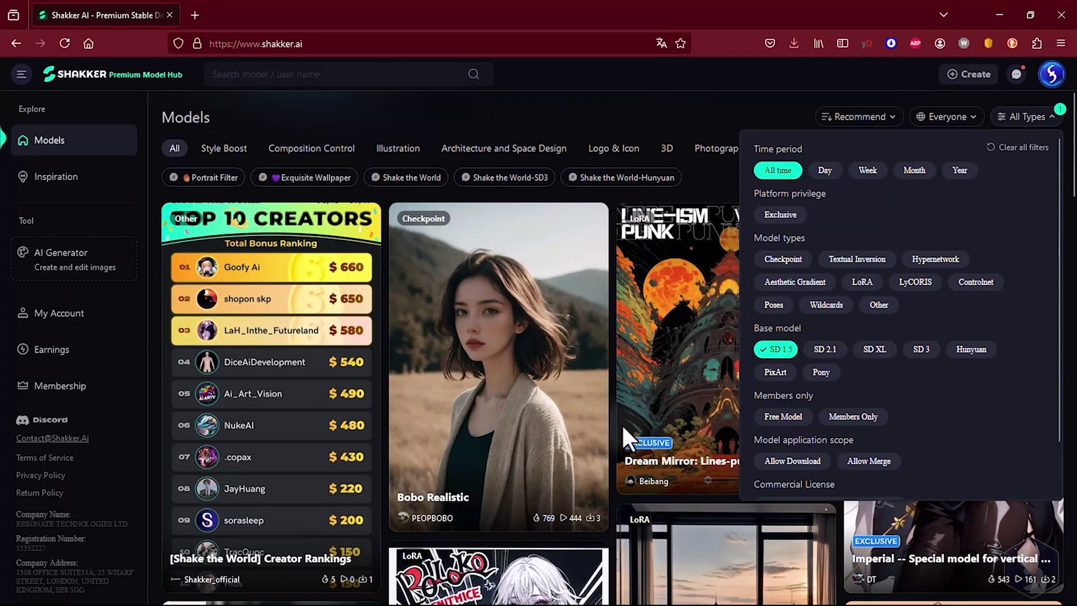
click(870, 350)
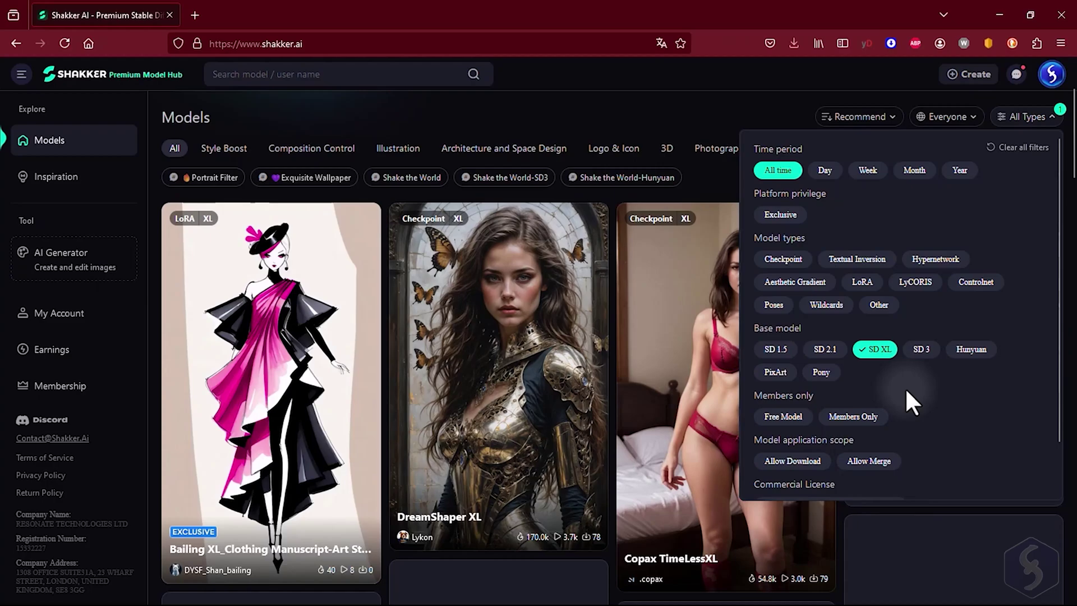
click(875, 349)
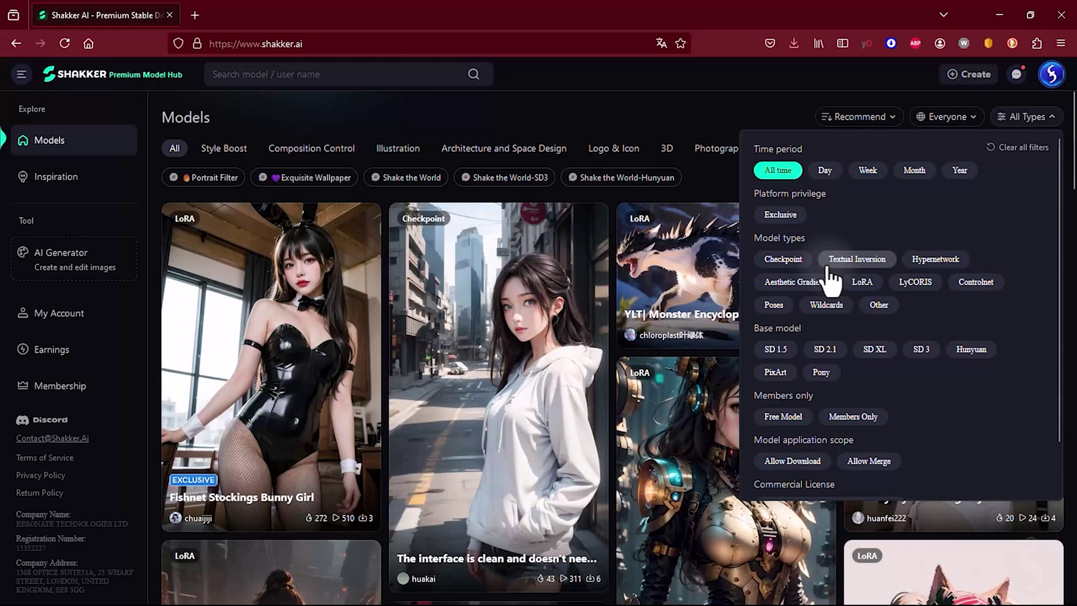
click(798, 266)
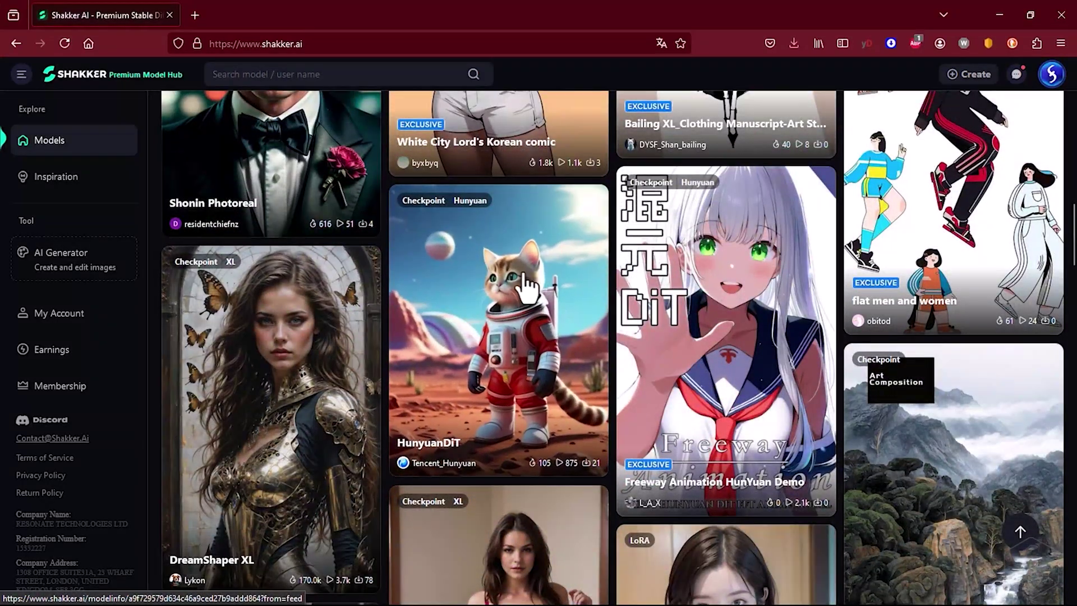
- Open the HunyuanDiT model page and scroll through its details
click(511, 278)
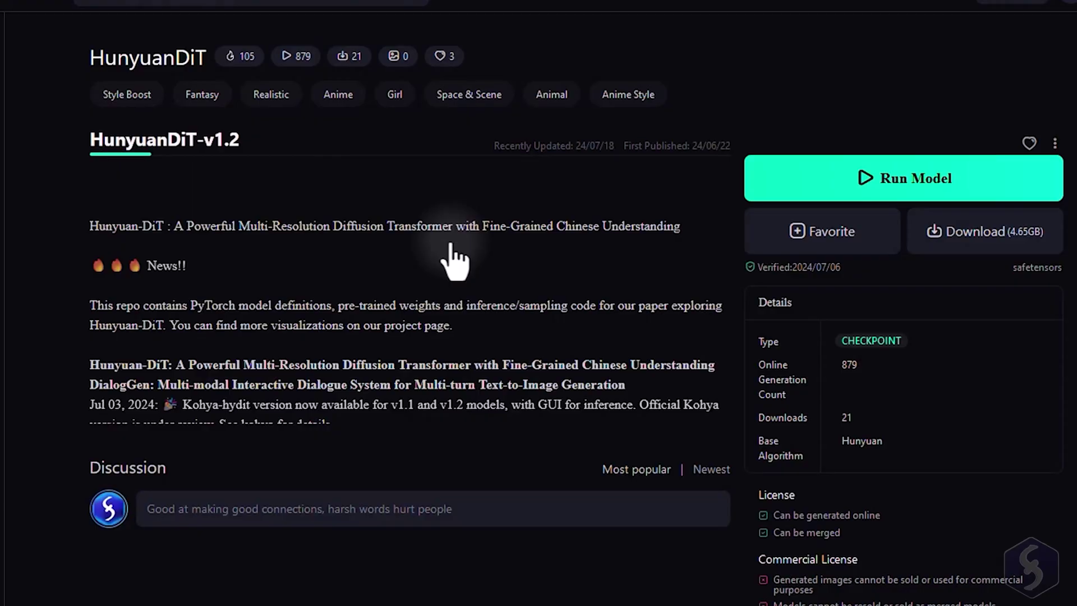
scroll(409, 192, down, 1)
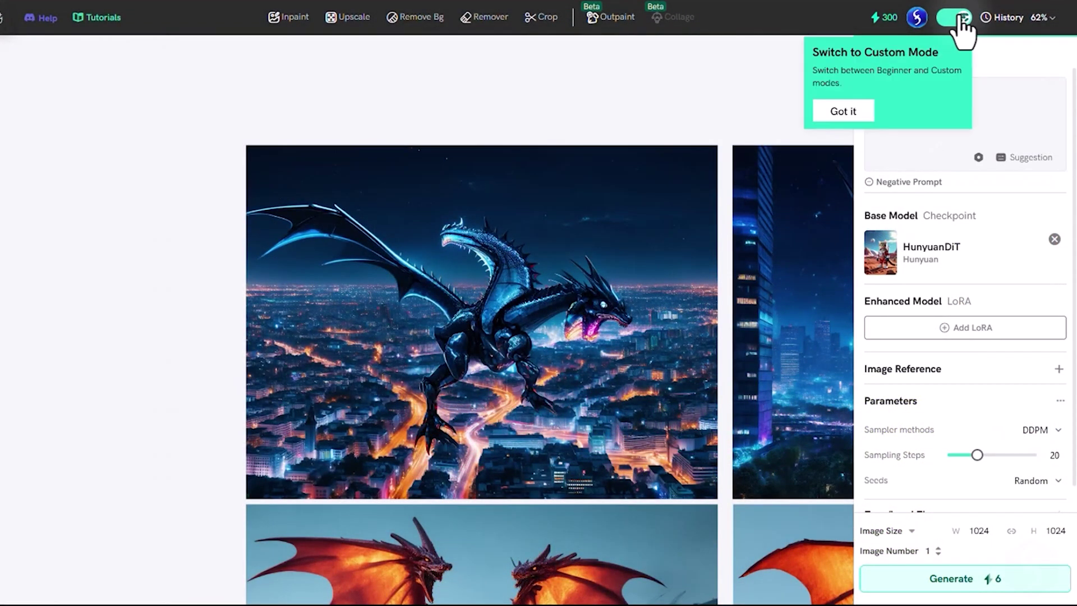
- Return to custom mode with full settings and paste the astronaut-cat prompt
click(956, 18)
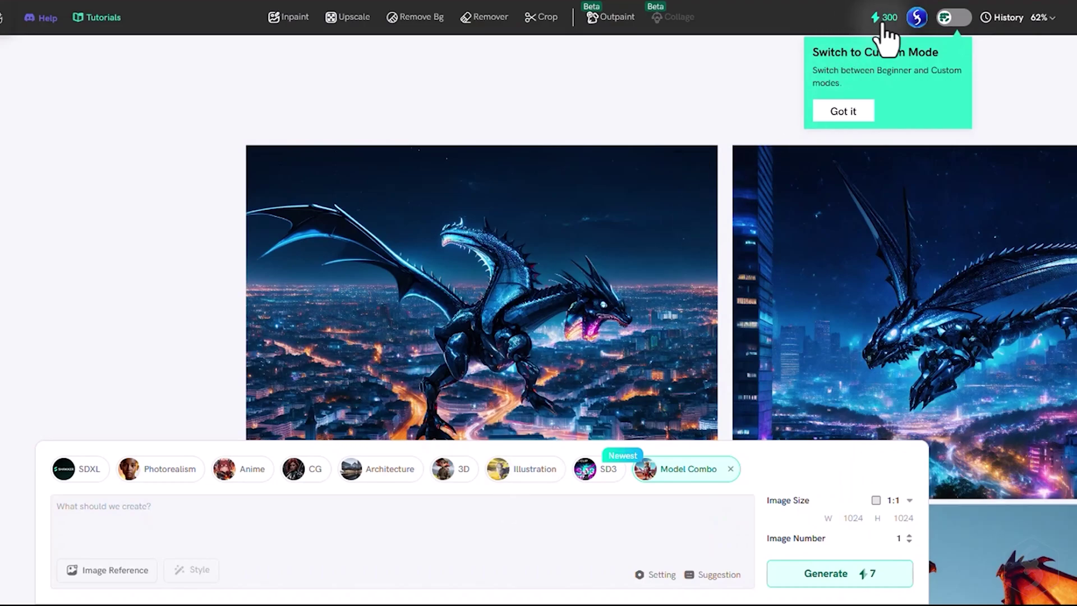
click(954, 18)
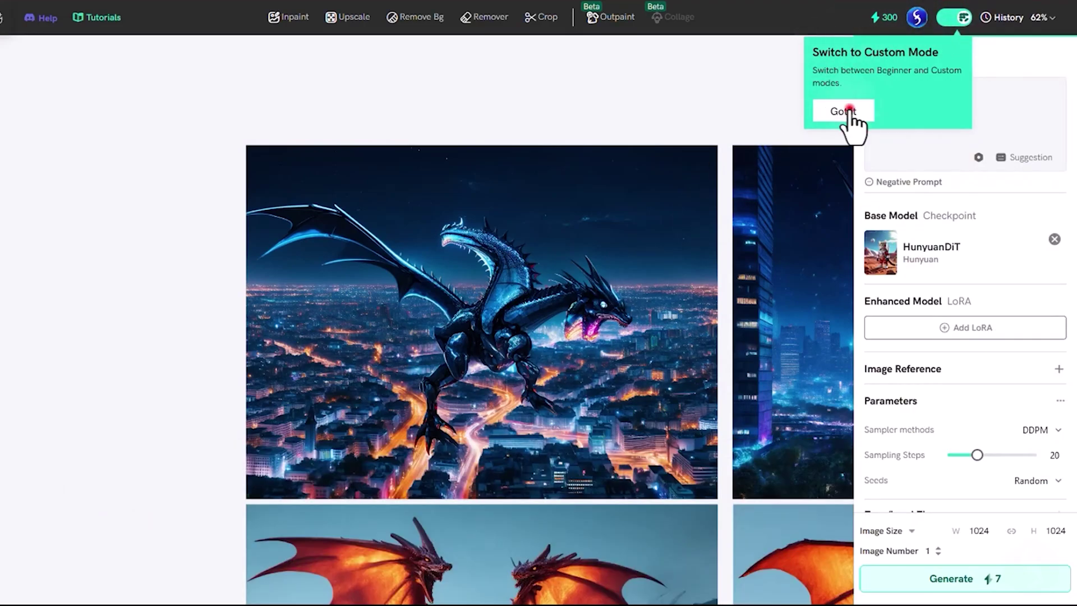
click(848, 110)
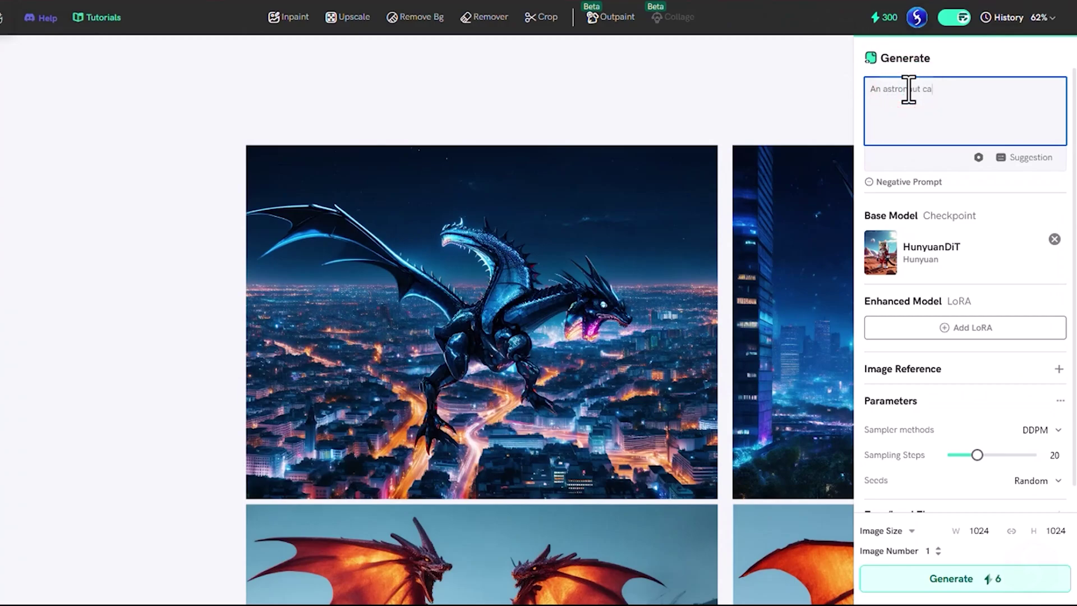
text(discovers the planet Earth for the first time. He walks slowly, very curious about the environment and very surprised that the planet is full of life.)
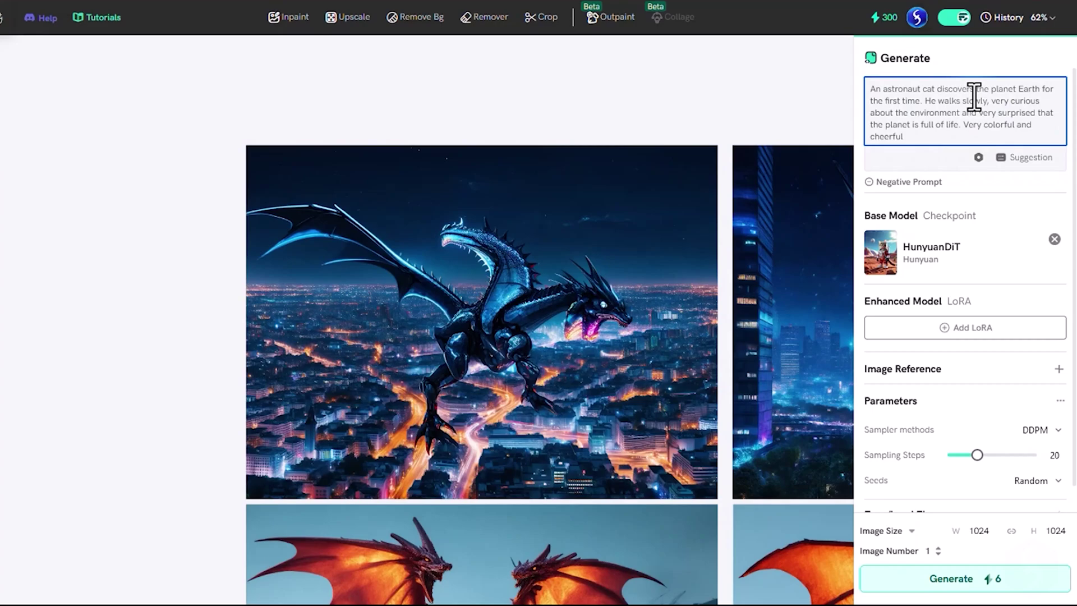
- Enter the negative prompt 'No human beings, no cities' and close its popup
click(883, 183)
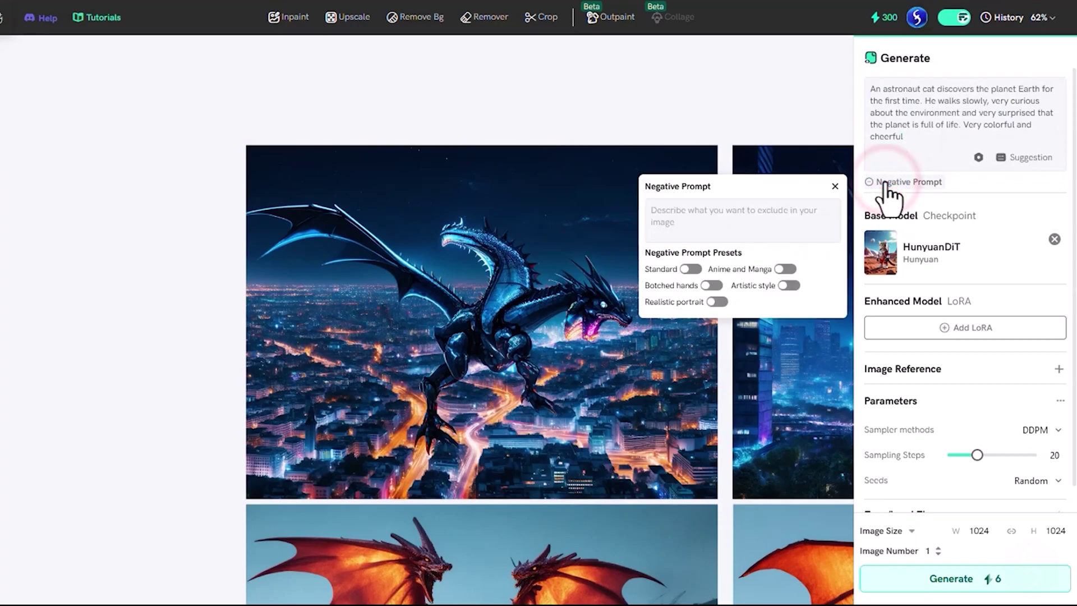
text(No human beings, no cities)
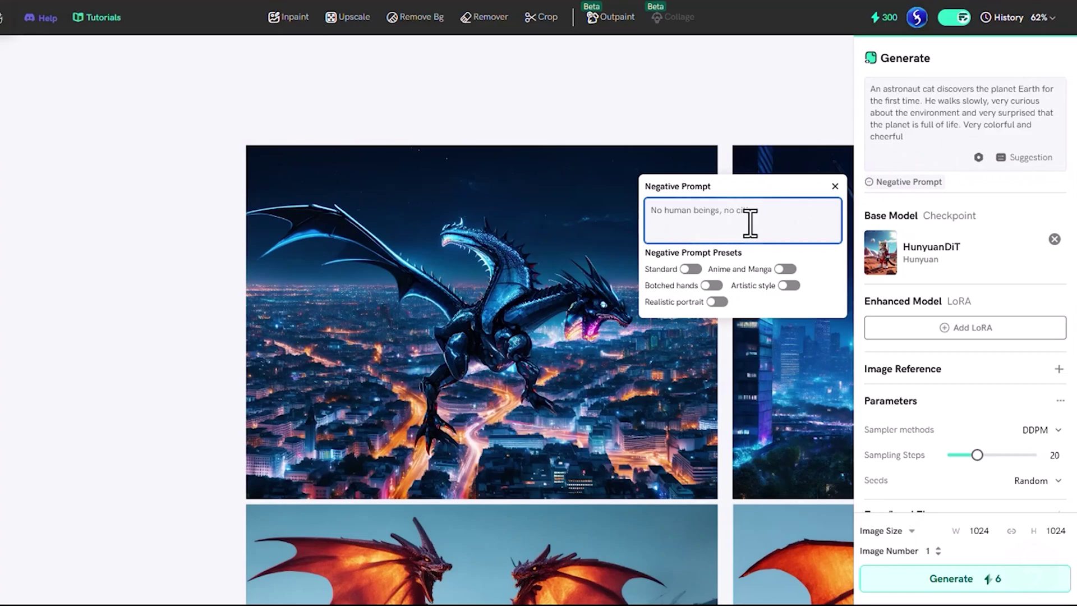
click(834, 186)
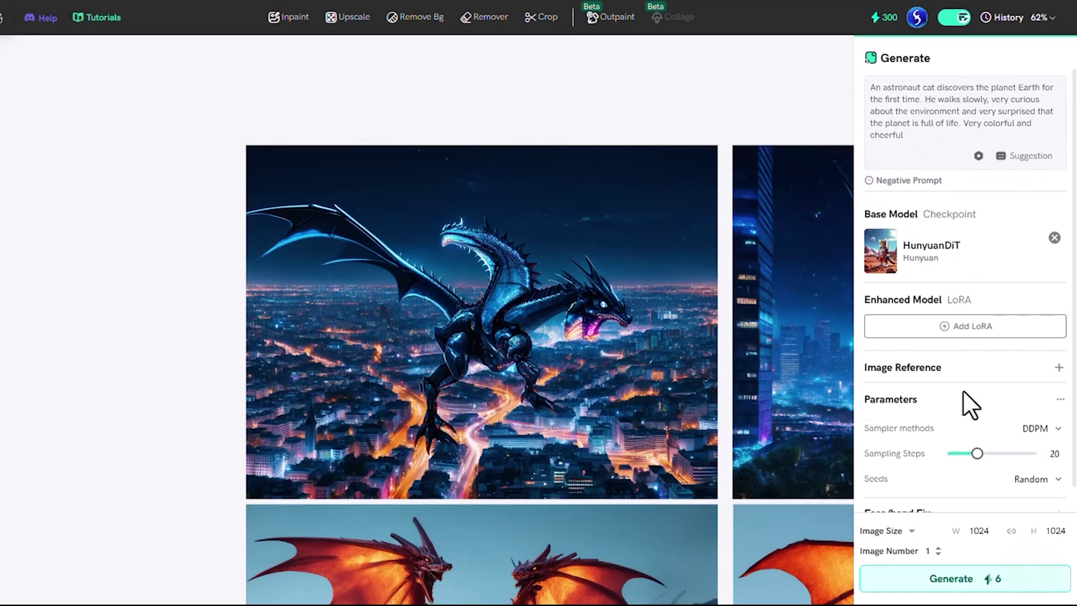
- Scroll through the membership plans and back to the three 1024×1024 astronaut-cat images
scroll(971, 404, down, 1)
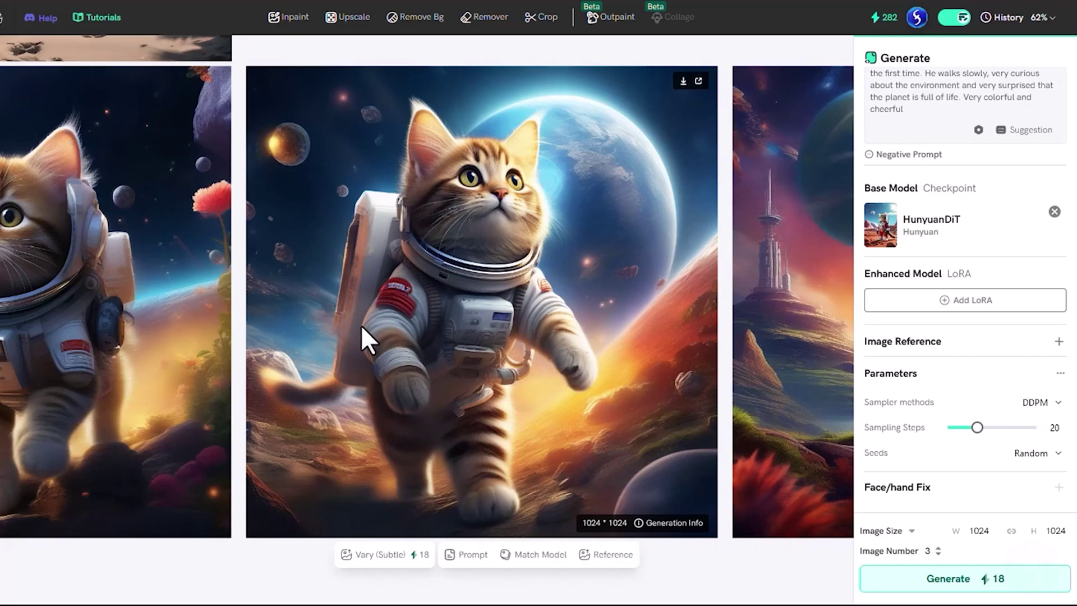
scroll(361, 325, down, 4)
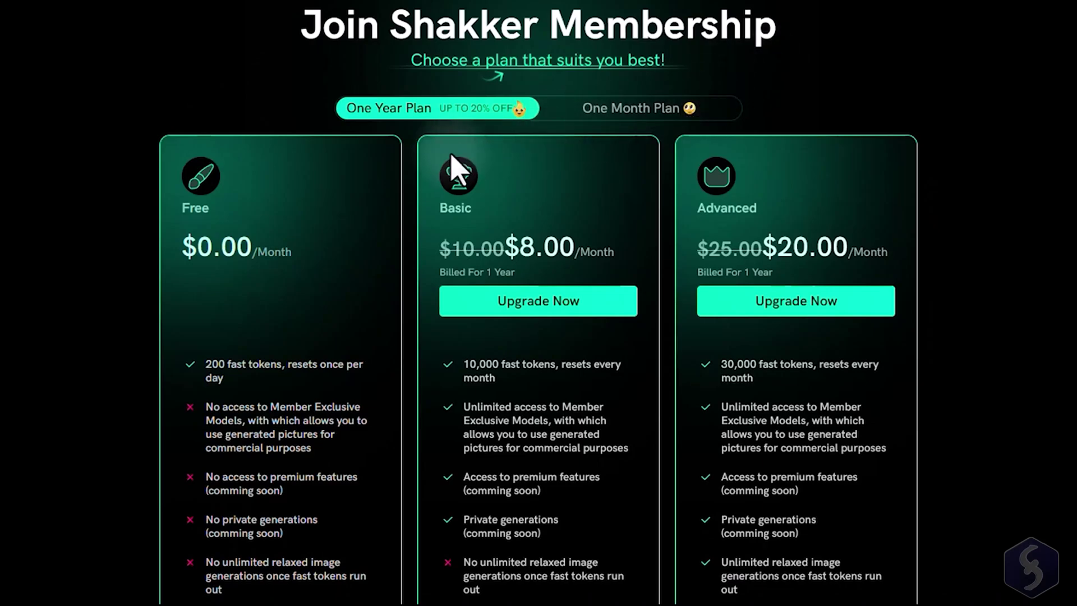
scroll(300, 241, down, 2)
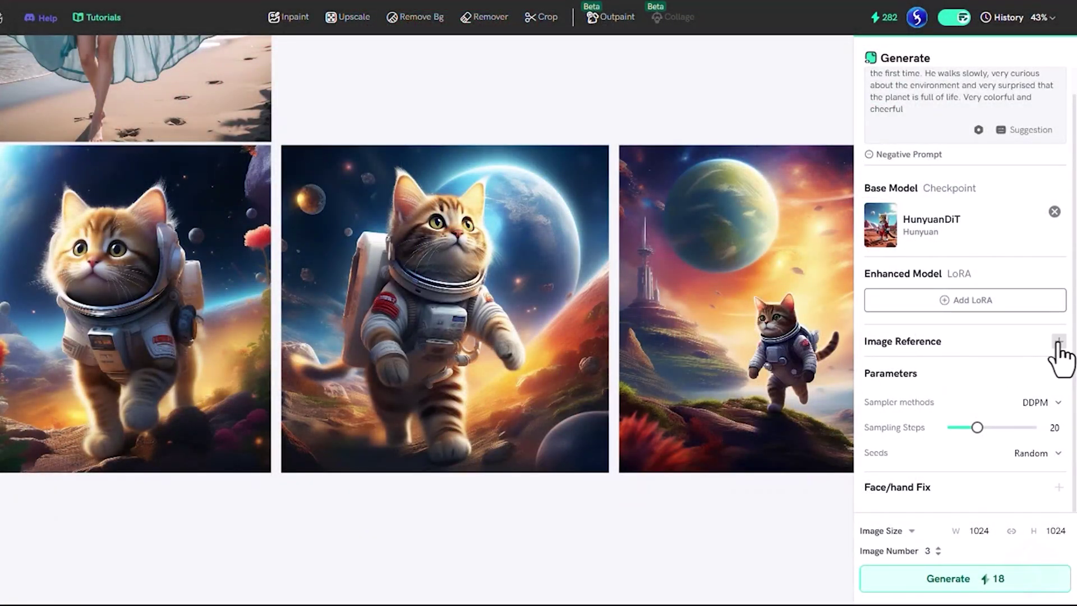
- Use the jpg photo as a 0.15 General Reference and generate three 2048×1152 images
click(1058, 342)
click(100, 188)
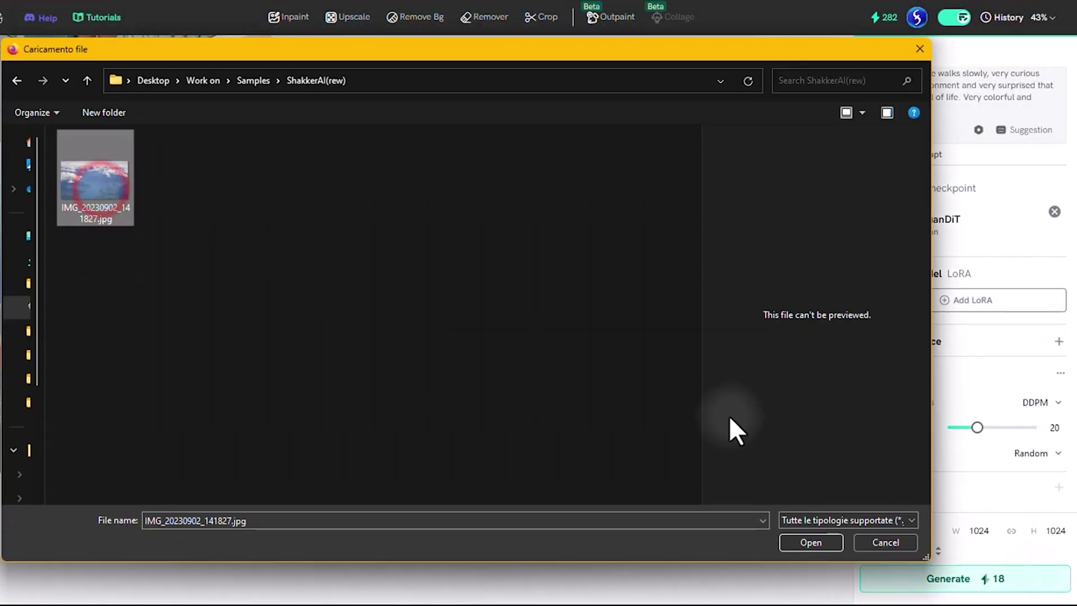
click(811, 542)
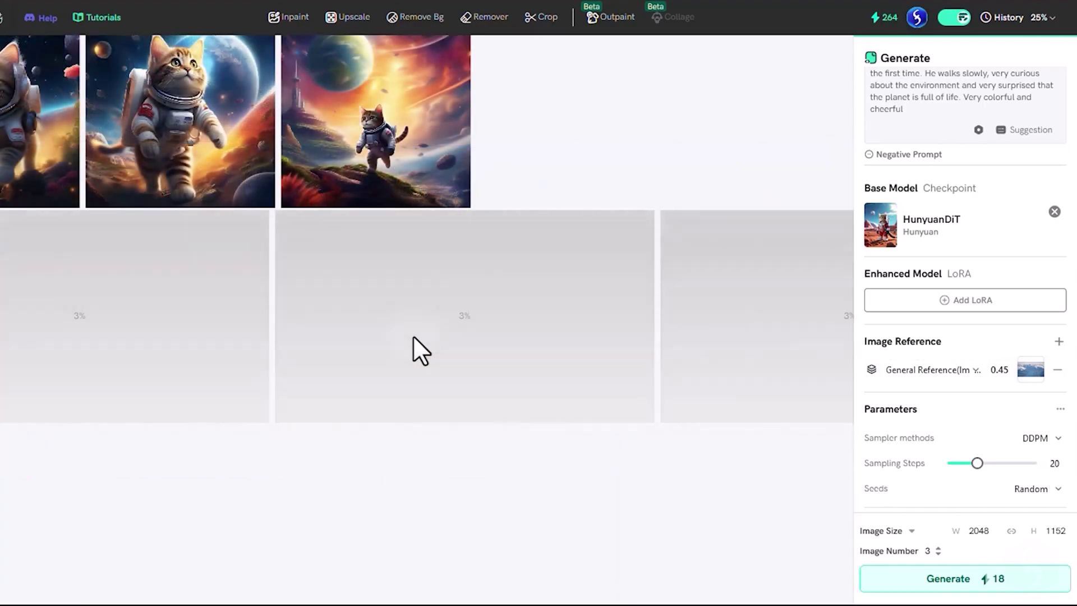
scroll(233, 341, up, 3)
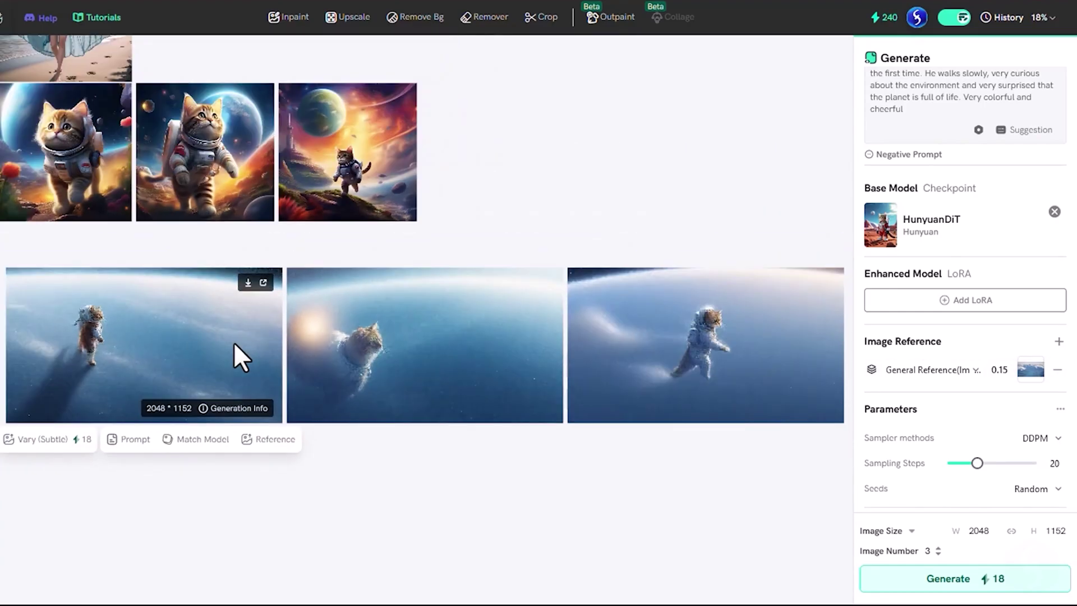
- Make subtle variations of the first astronaut-cat image and reuse its prompt in the prompt box
click(79, 132)
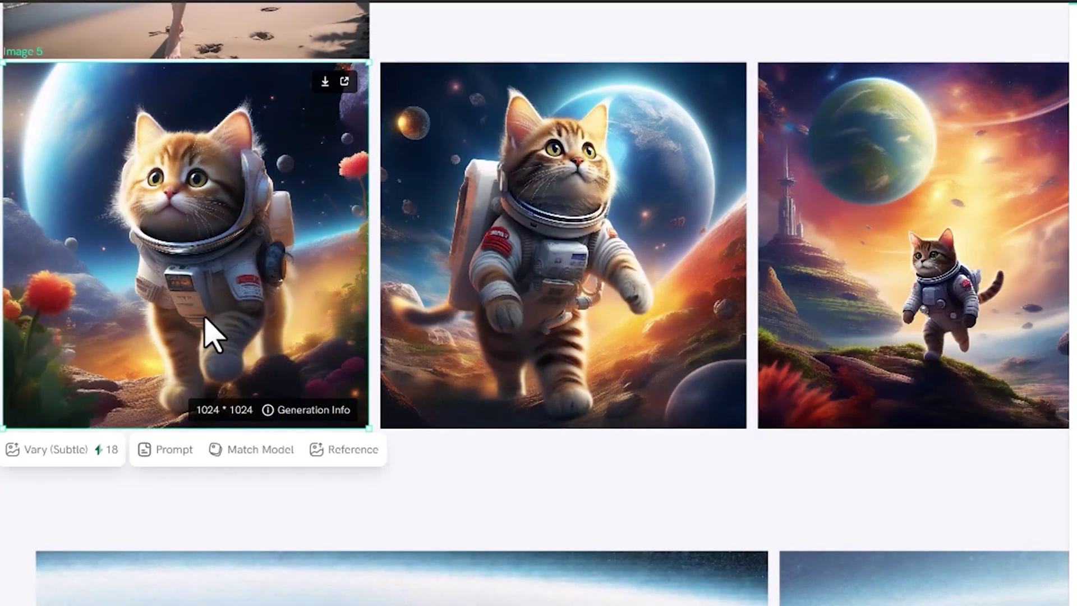
click(56, 456)
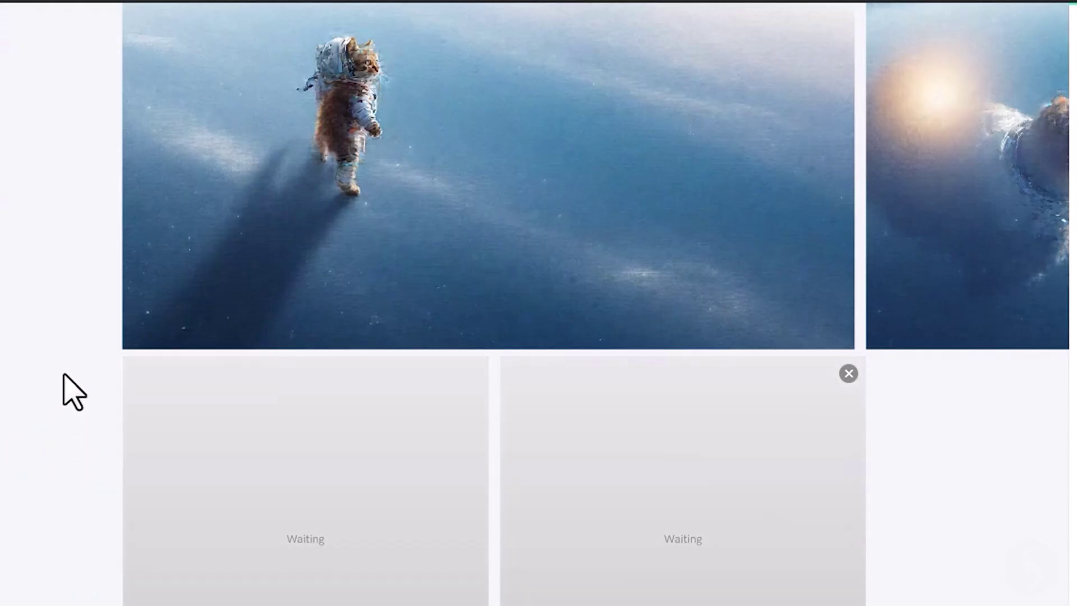
scroll(65, 389, down, 3)
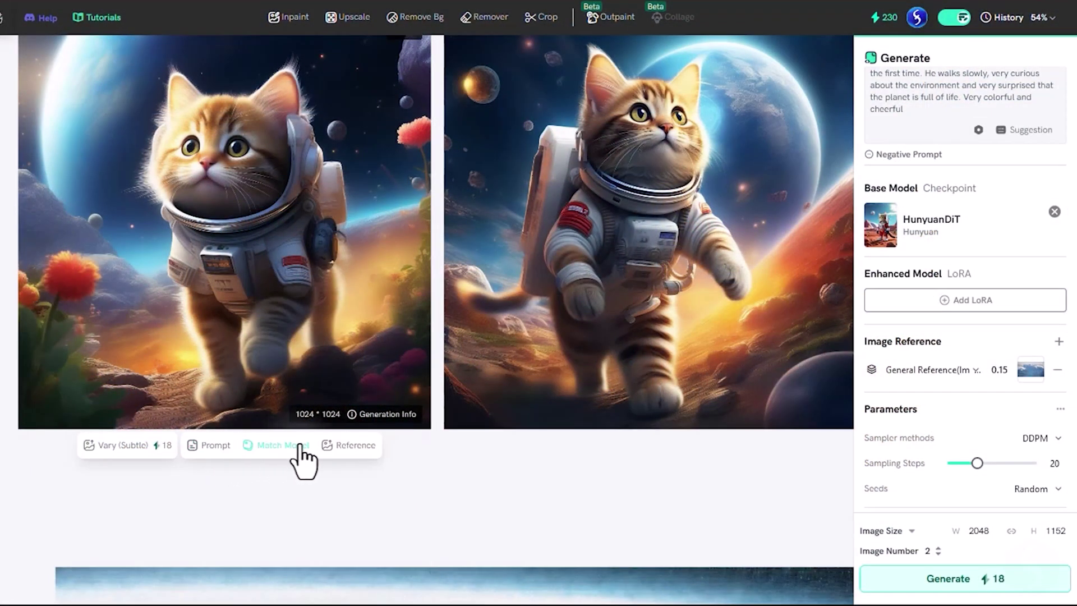
click(219, 451)
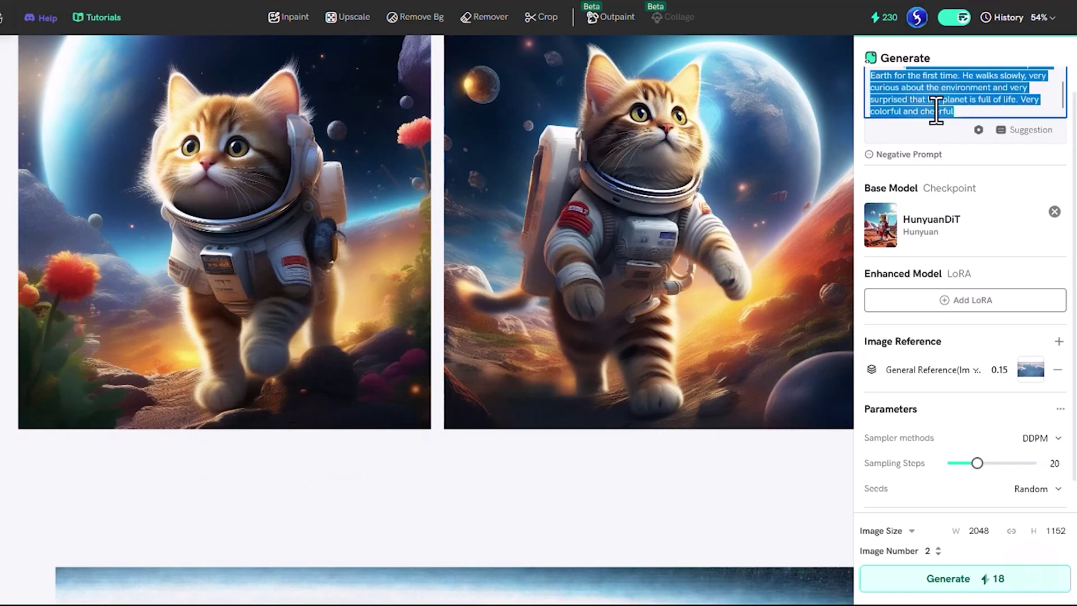
click(930, 96)
- Switch the base model to WDR_Surreal Portrait 1.0, paste the beautiful-woman prompt, and generate
click(291, 448)
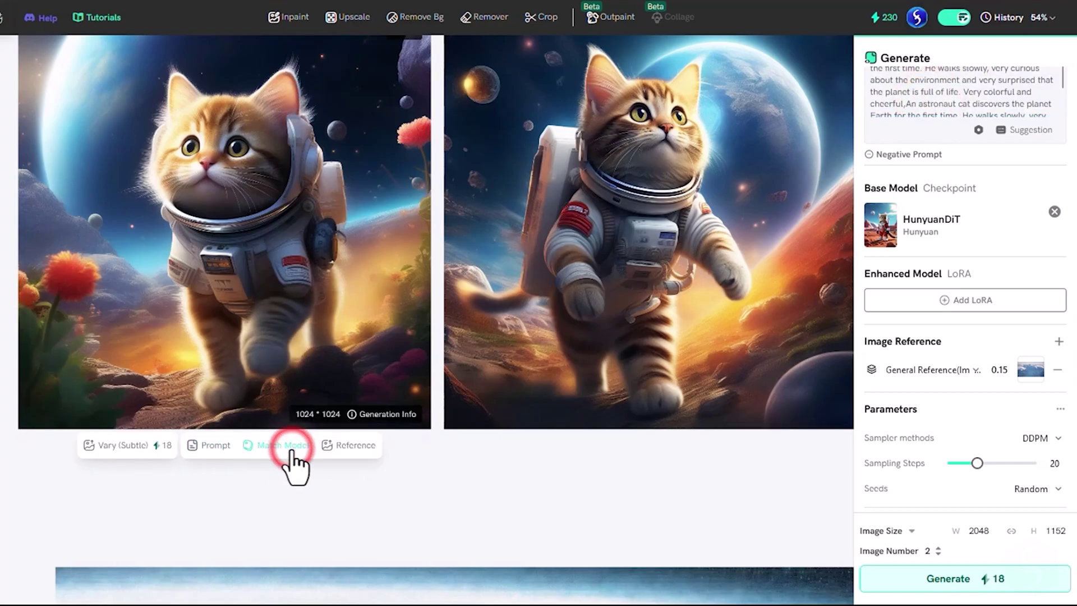
click(362, 450)
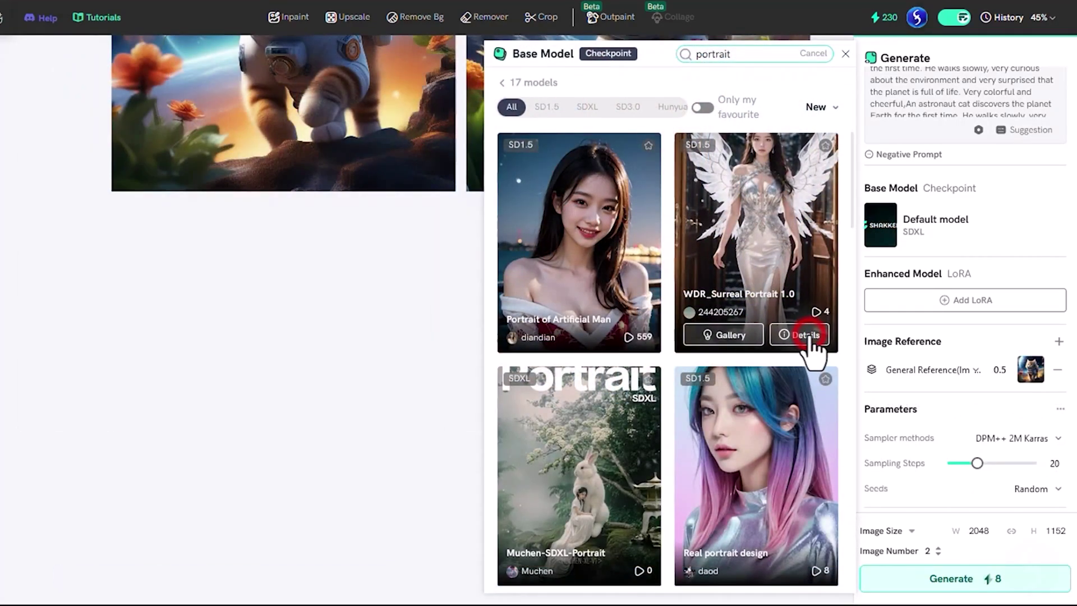
click(806, 335)
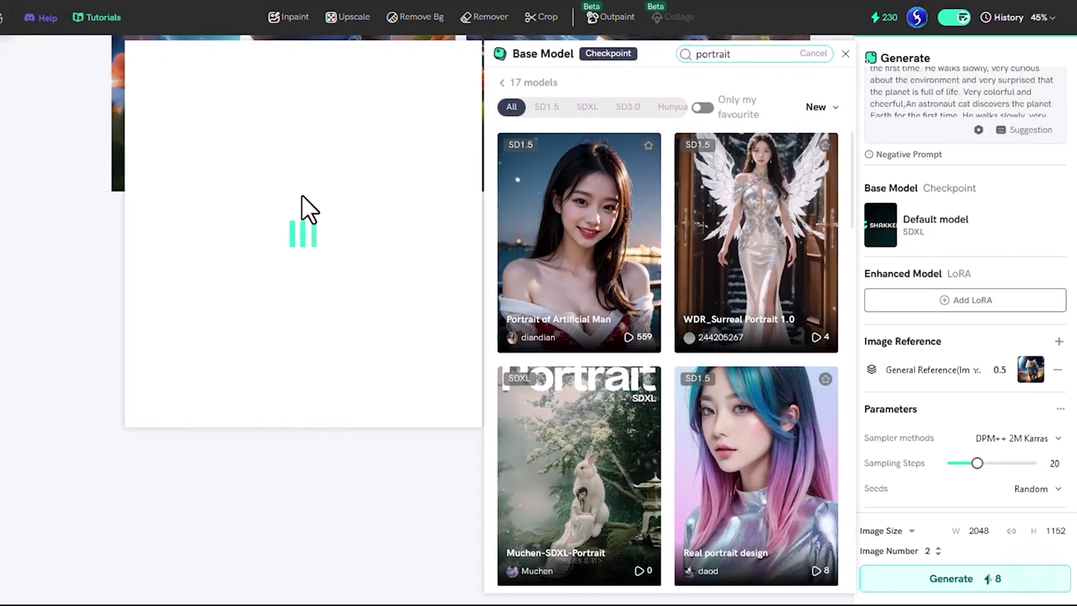
click(314, 407)
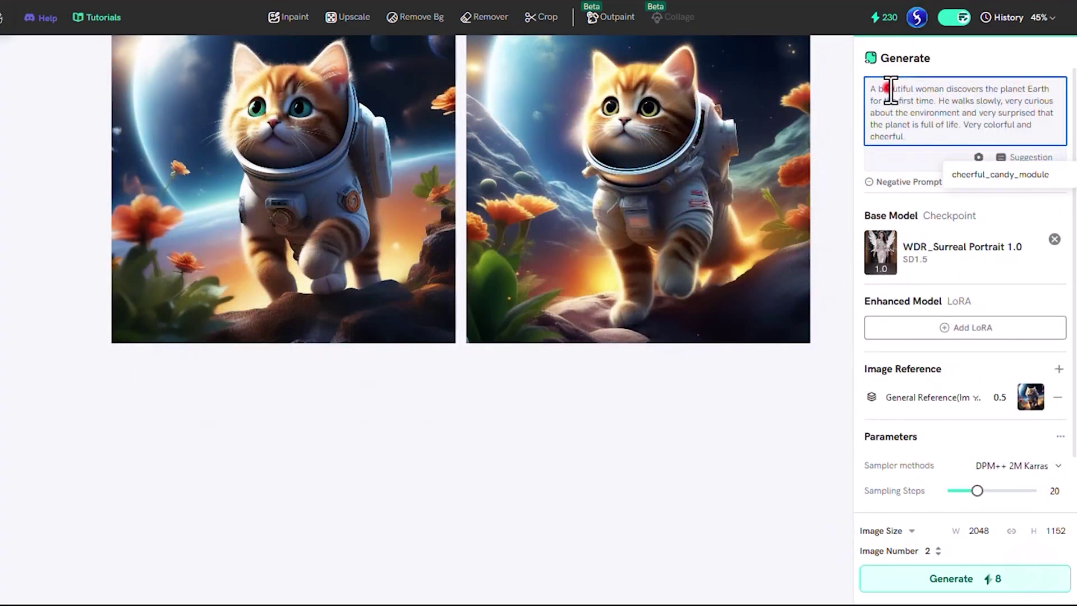
key(ctrl+a)
text(A beautiful woman discovers the planet Earth for the first time. He walks slowly, very curious about the environment and very surprised that the planet is full of life. Very colorful and cheerful.)
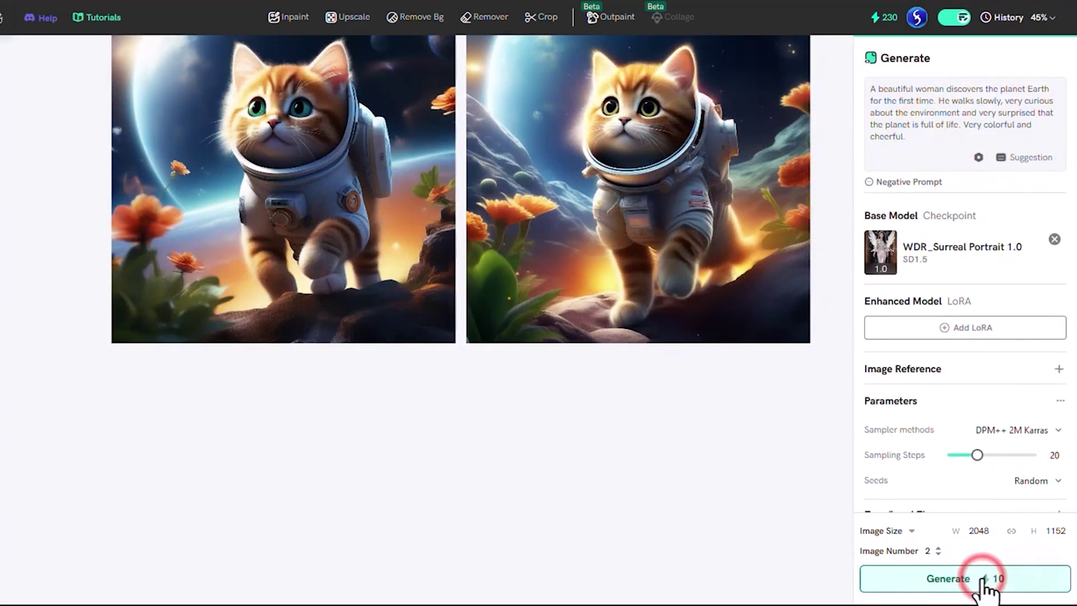
click(986, 583)
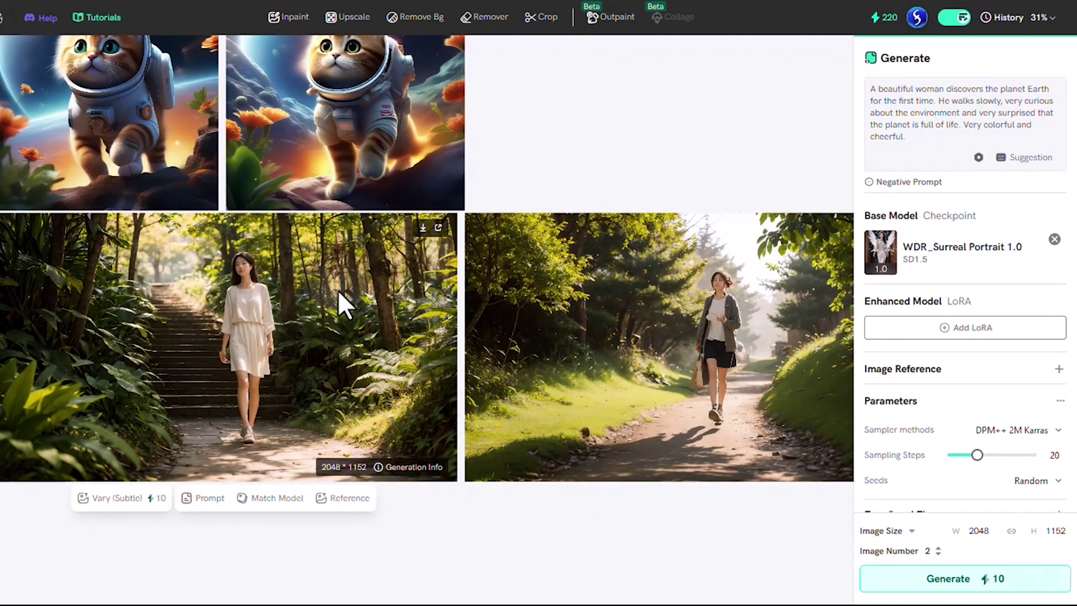
- Add the Jinx LoRA at 0.8 weight and generate the woman-on-path images again
click(1002, 335)
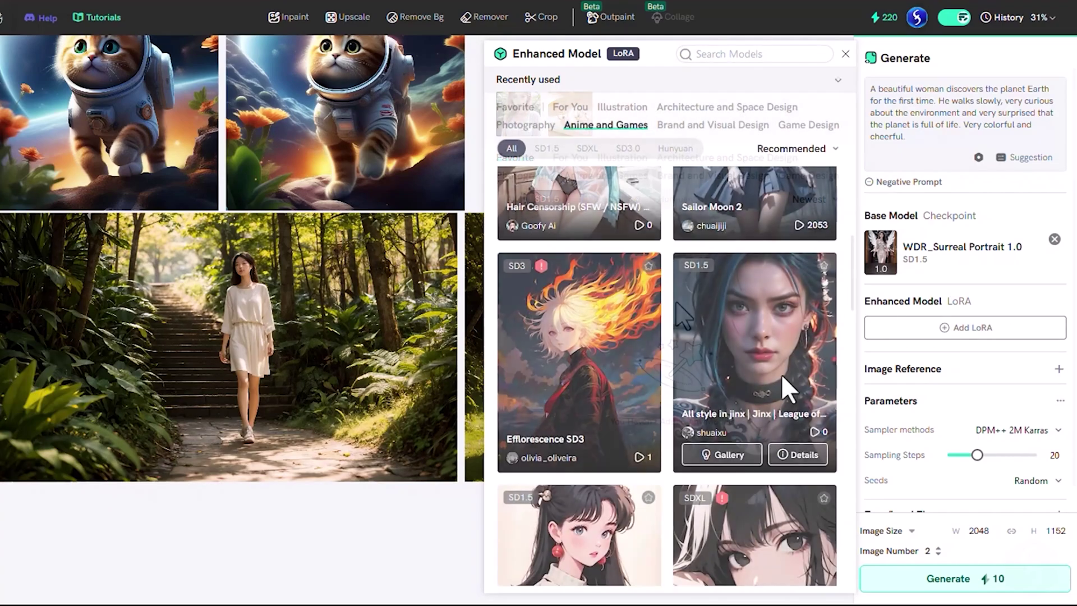
click(797, 454)
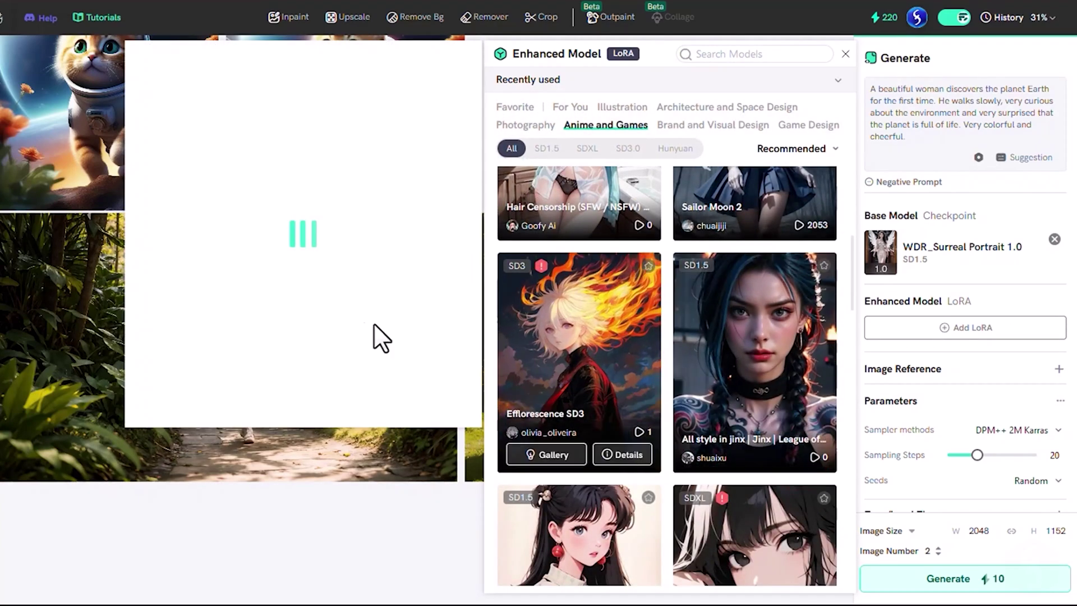
click(312, 408)
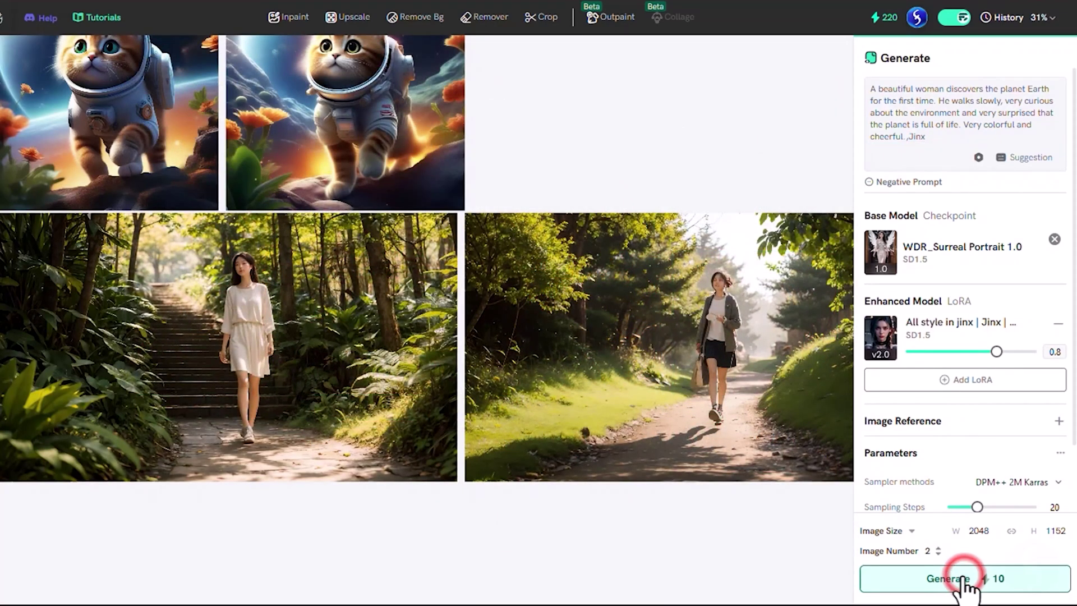
click(964, 582)
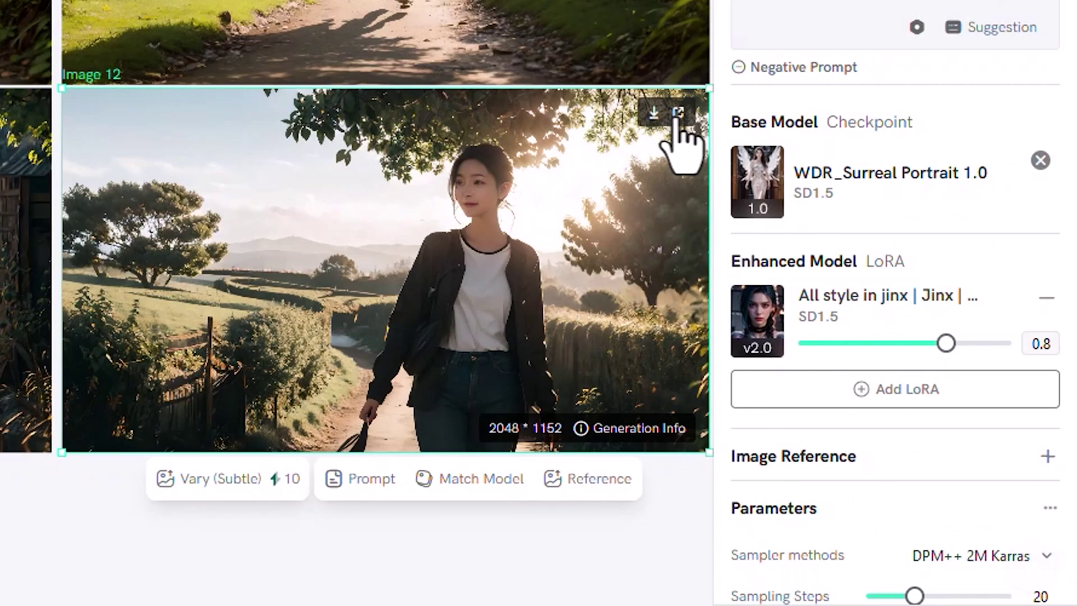
- Copy the share link of the woman-on-path image
click(677, 113)
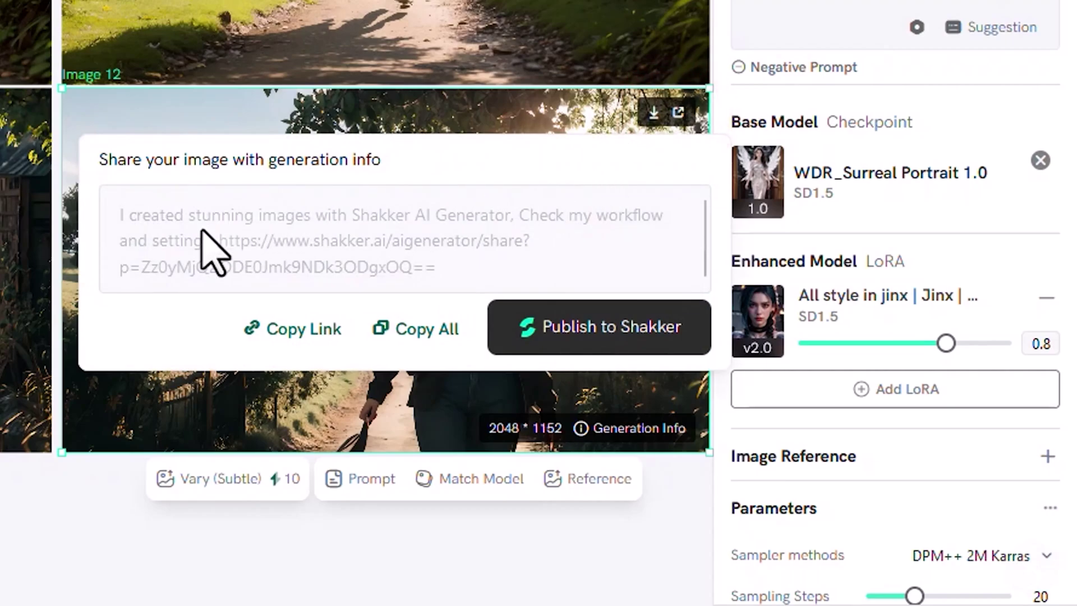
click(304, 331)
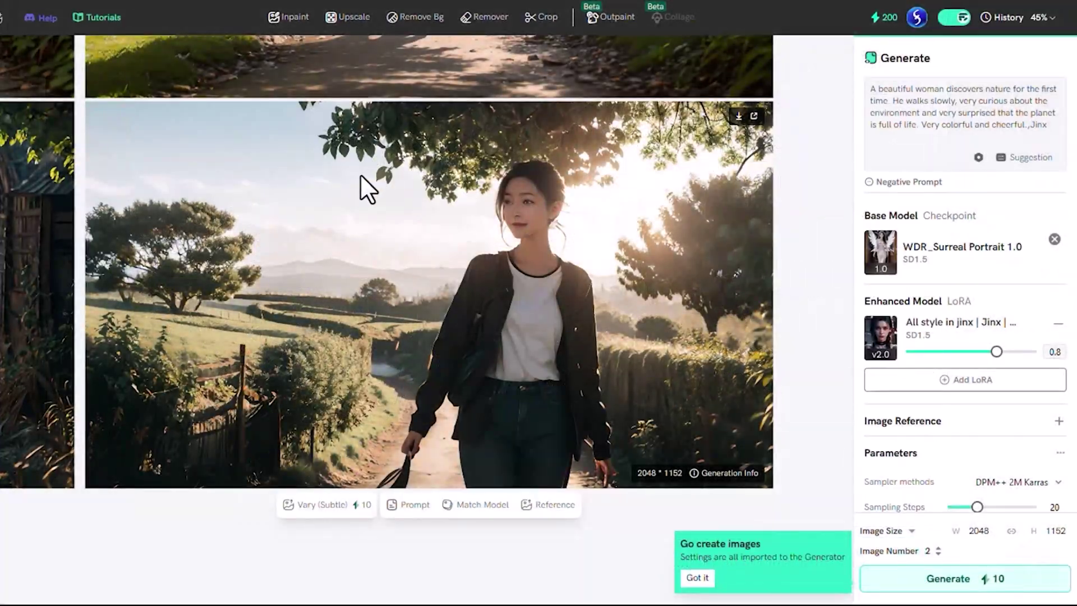
- Select Image 12 and drag its corner handle inward to shrink it
click(598, 312)
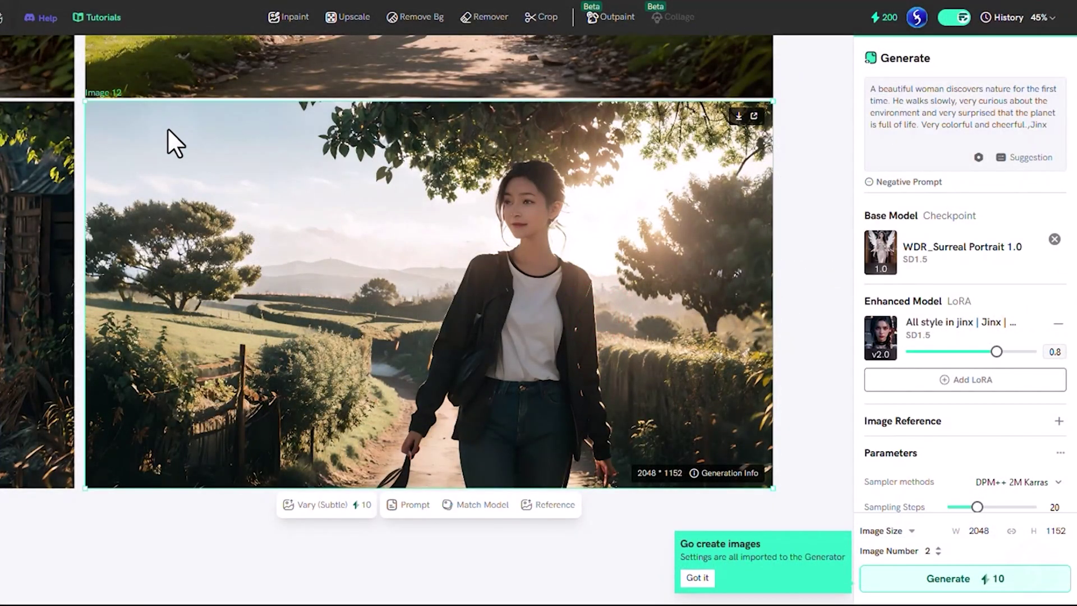
drag(774, 488, 769, 509)
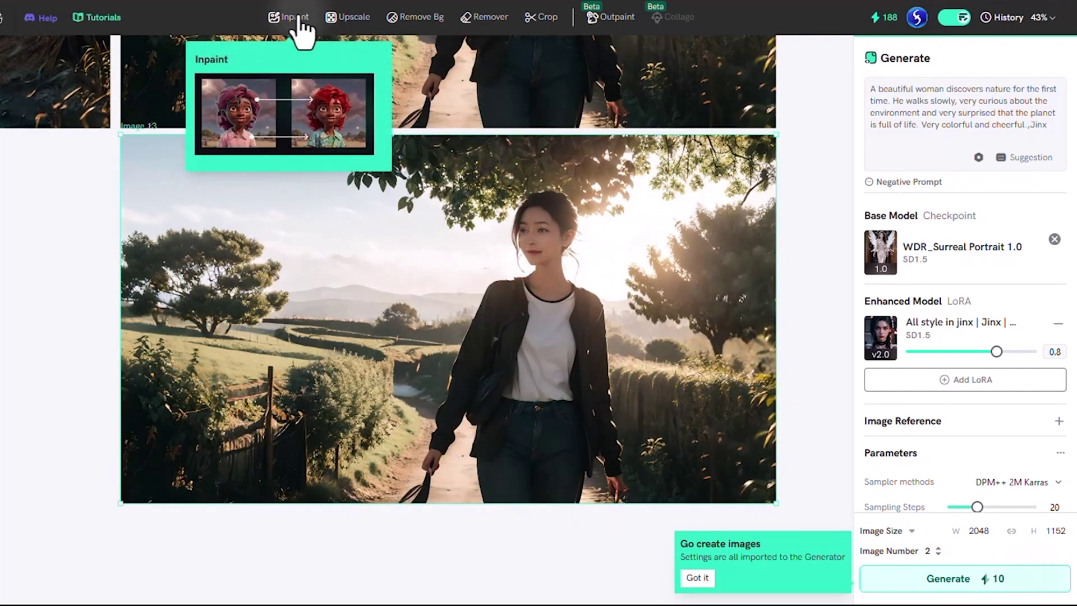
- Lasso the left tree on Image 13 and inpaint it with the prompt 'Add several pine trees'
click(296, 25)
drag(294, 212, 258, 321)
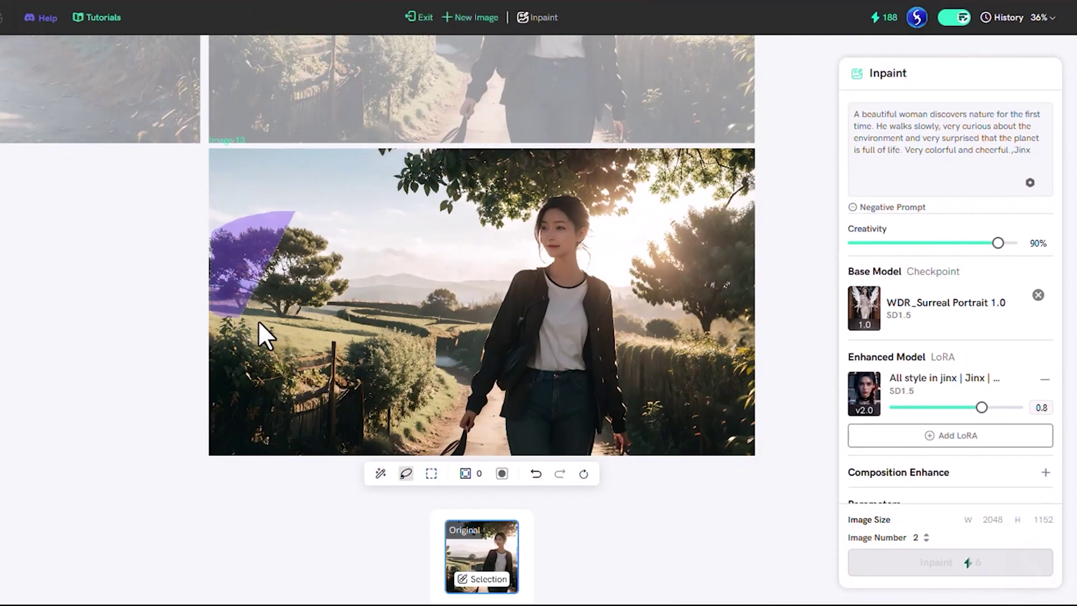
drag(345, 226, 303, 215)
key(ctrl+a)
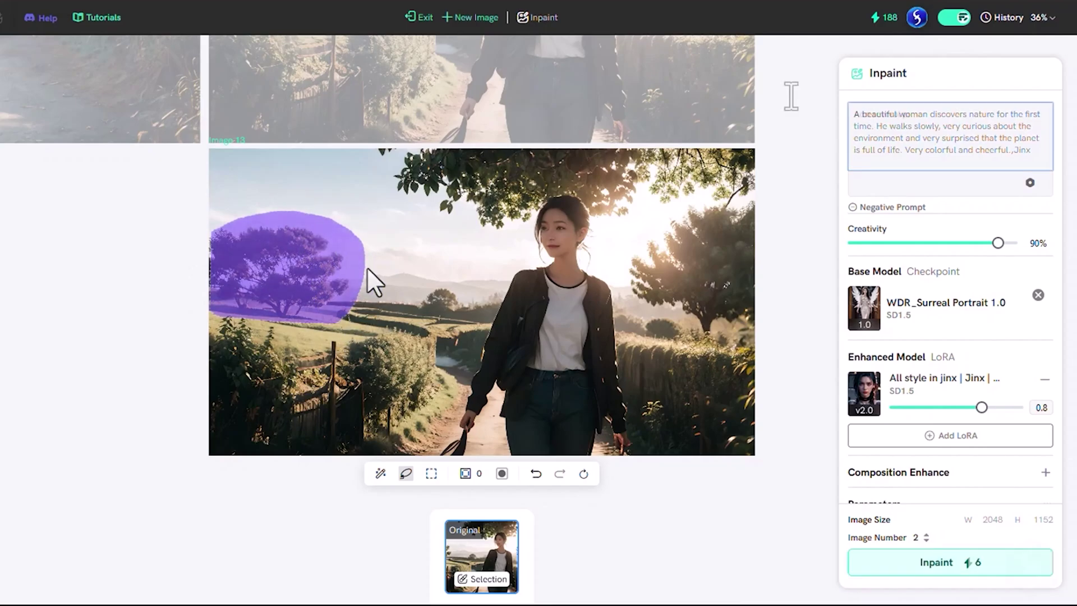
text(Add several pine trees.)
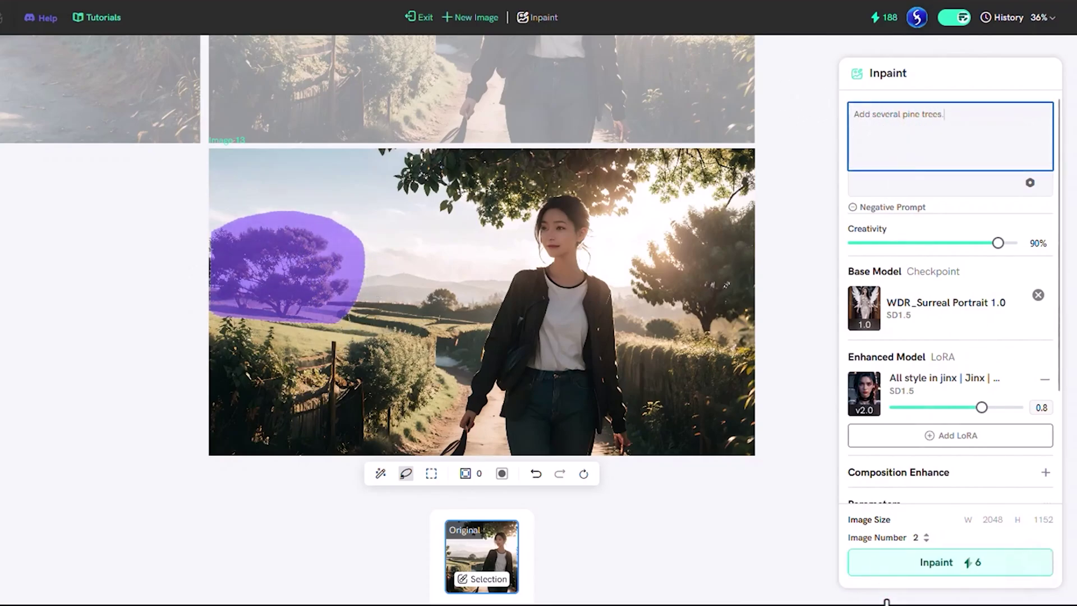
click(947, 563)
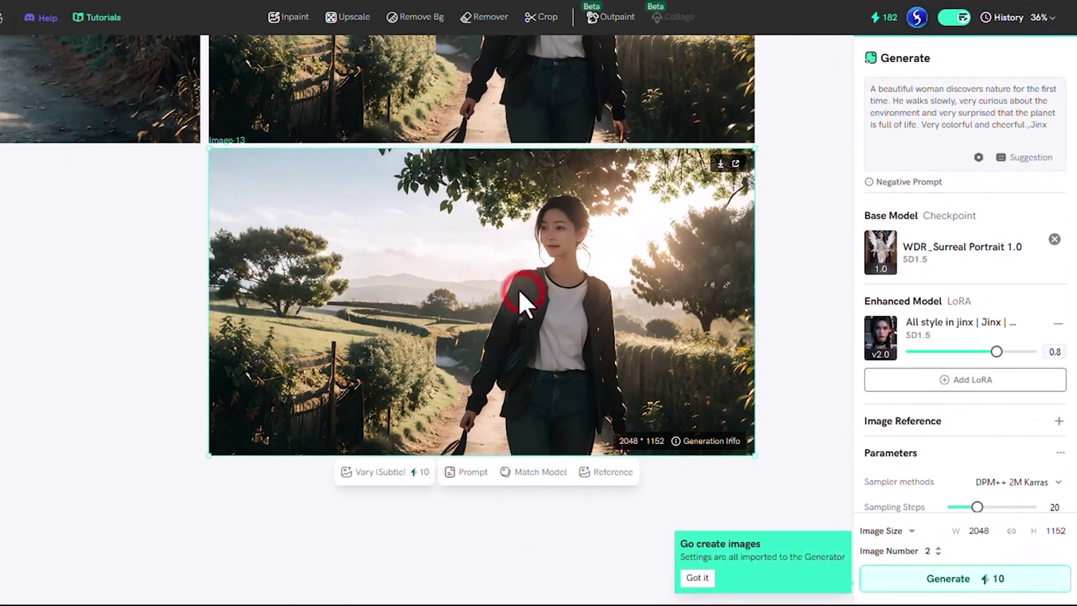
- Try upscaling and background removal on Image 13
click(355, 23)
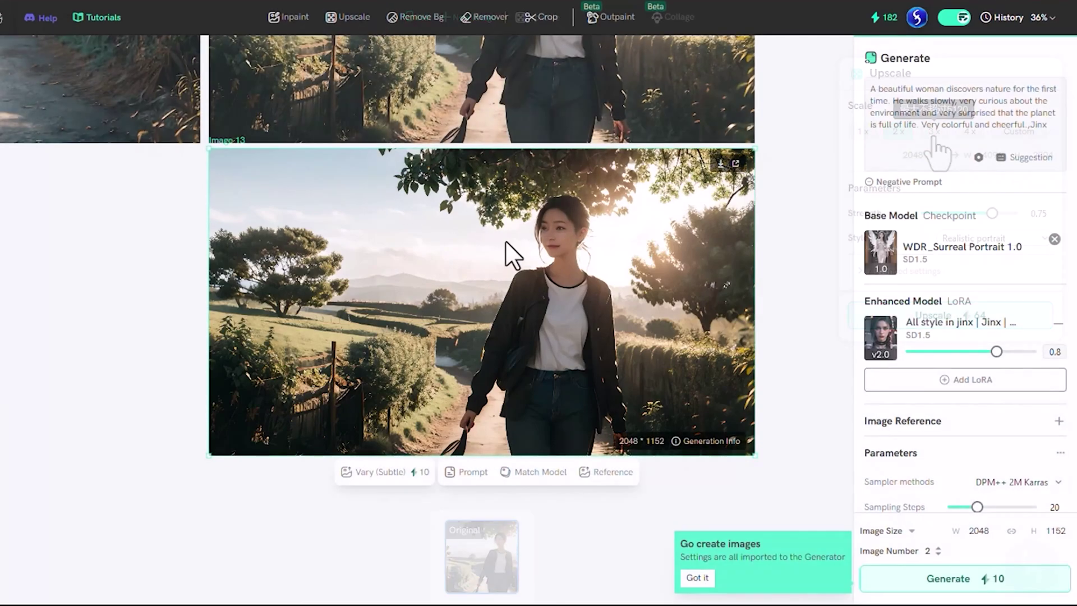
click(430, 24)
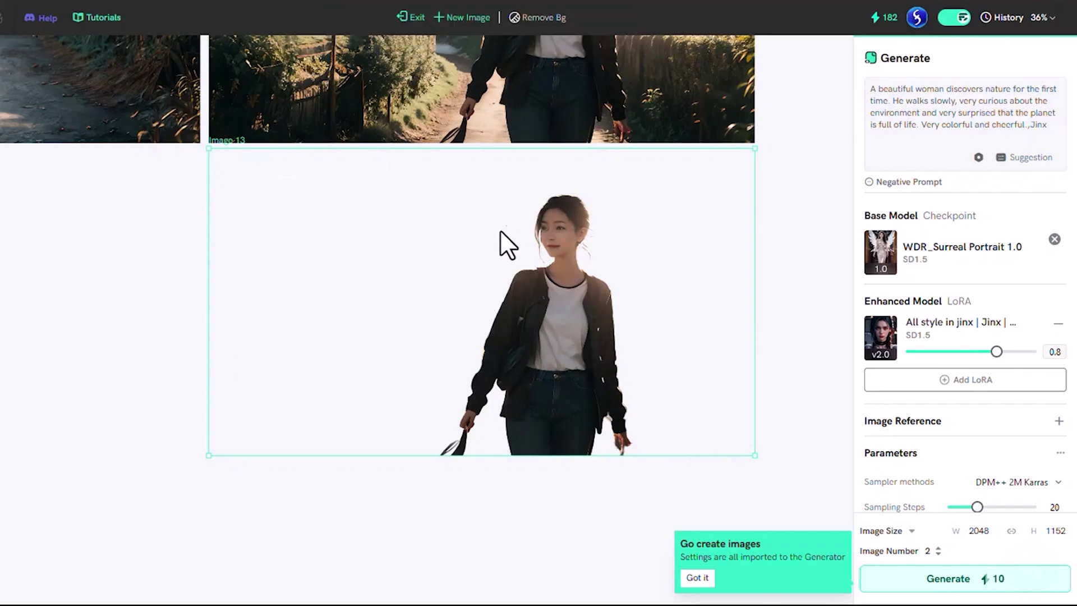
click(648, 314)
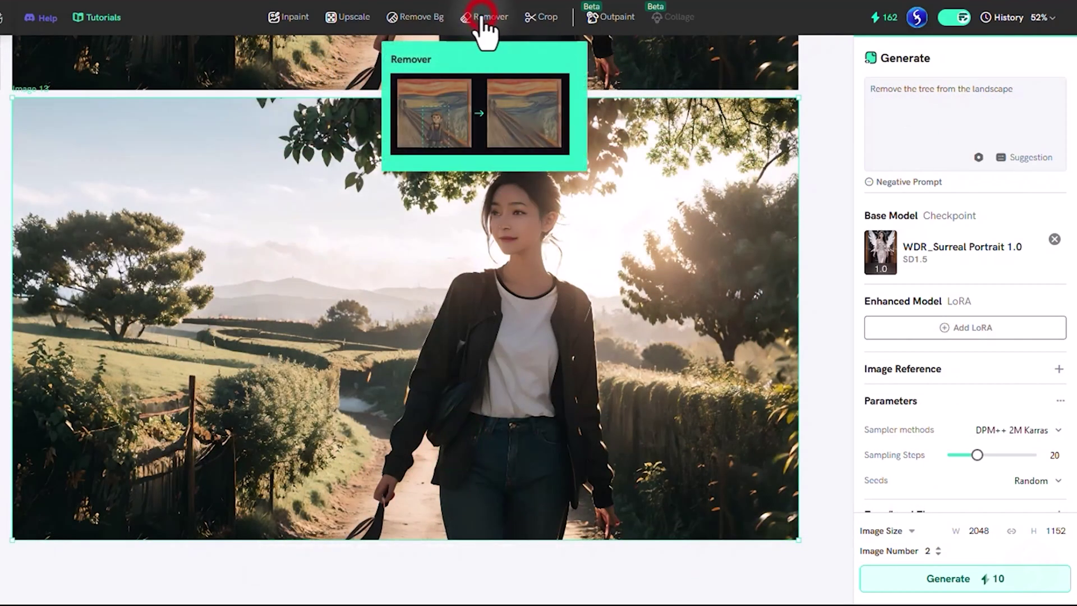
- Erase the large left-hand tree from Image 13 with the Remover
click(484, 23)
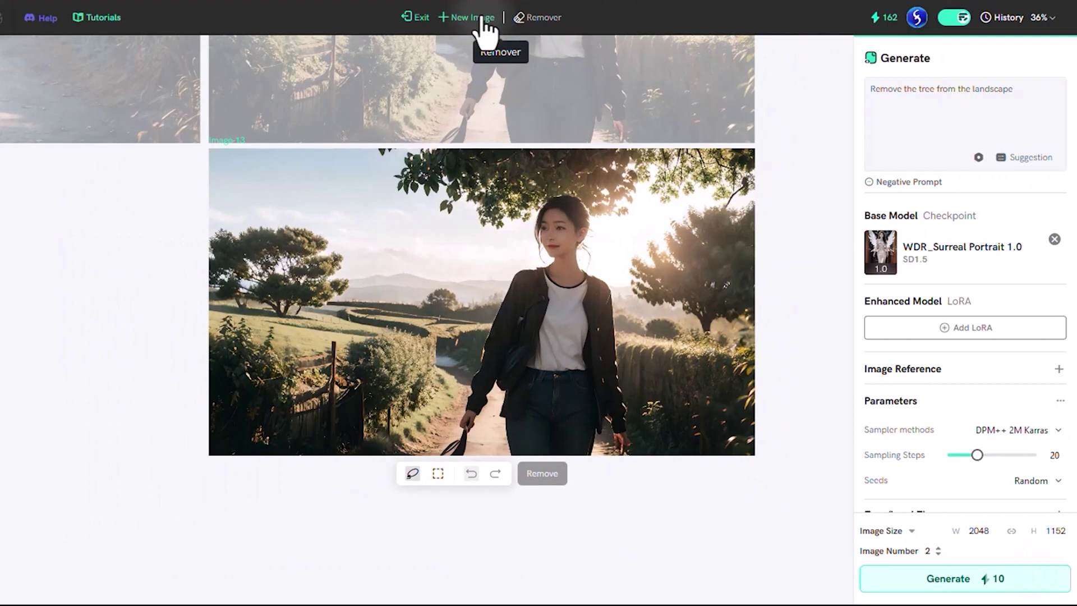
drag(213, 222, 212, 321)
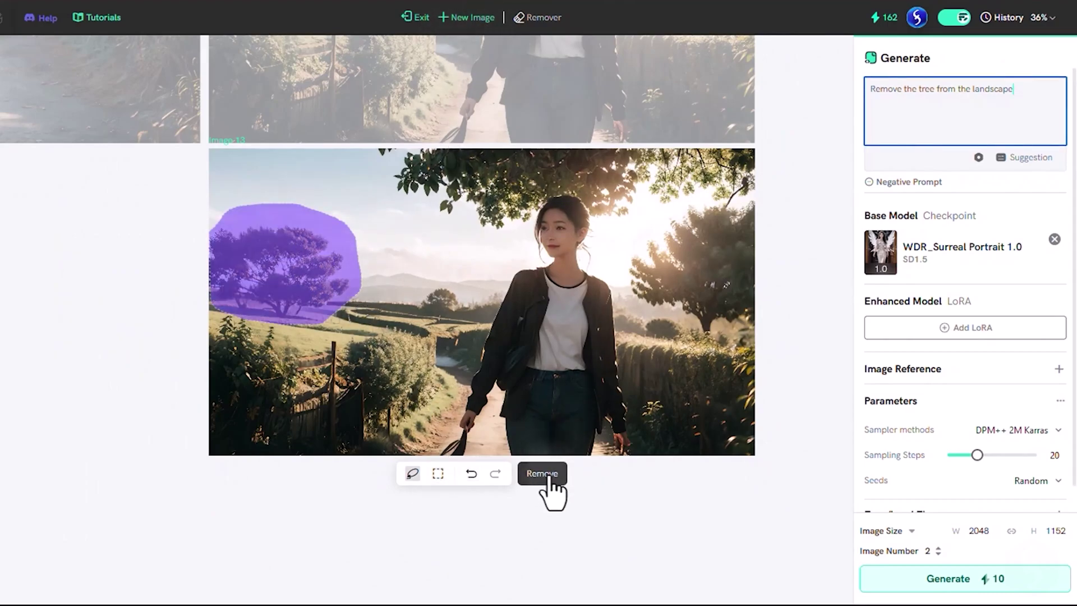
click(542, 473)
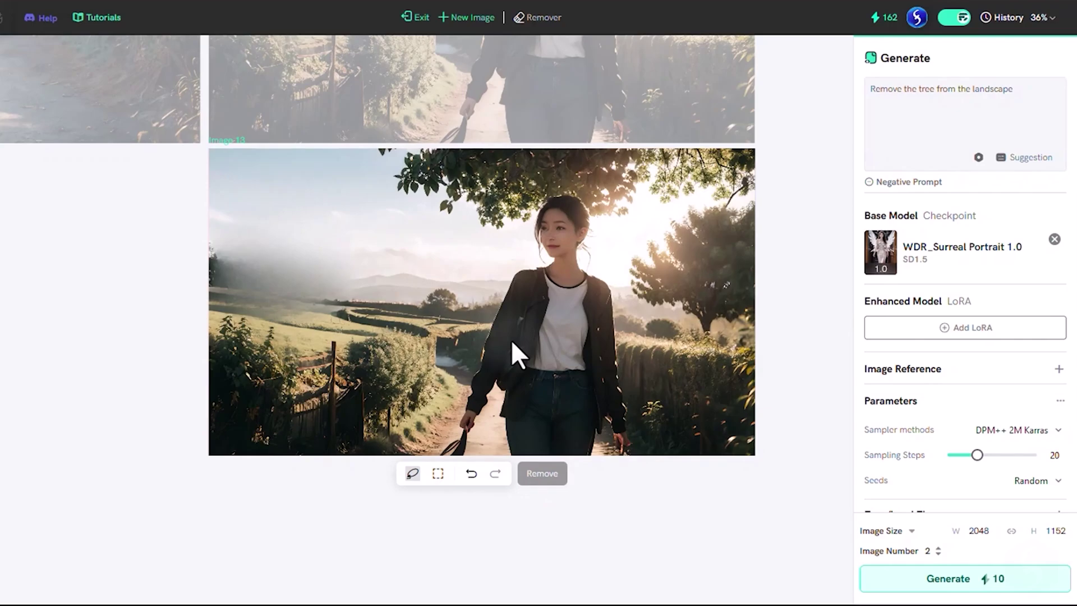
- Crop Image 13, trimming its right side and repositioning the crop area
key(Escape)
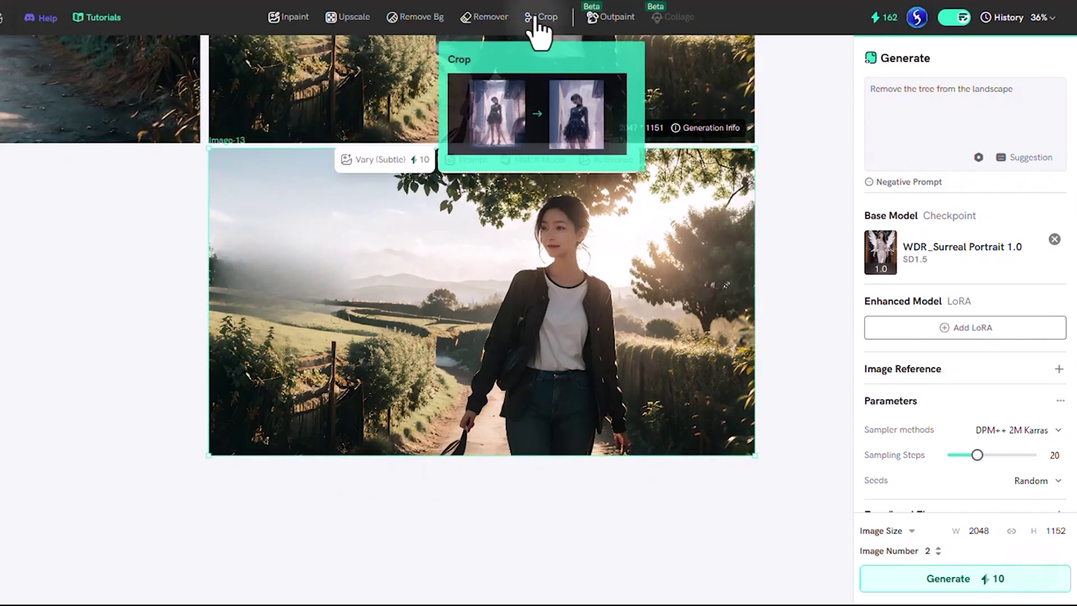
click(537, 18)
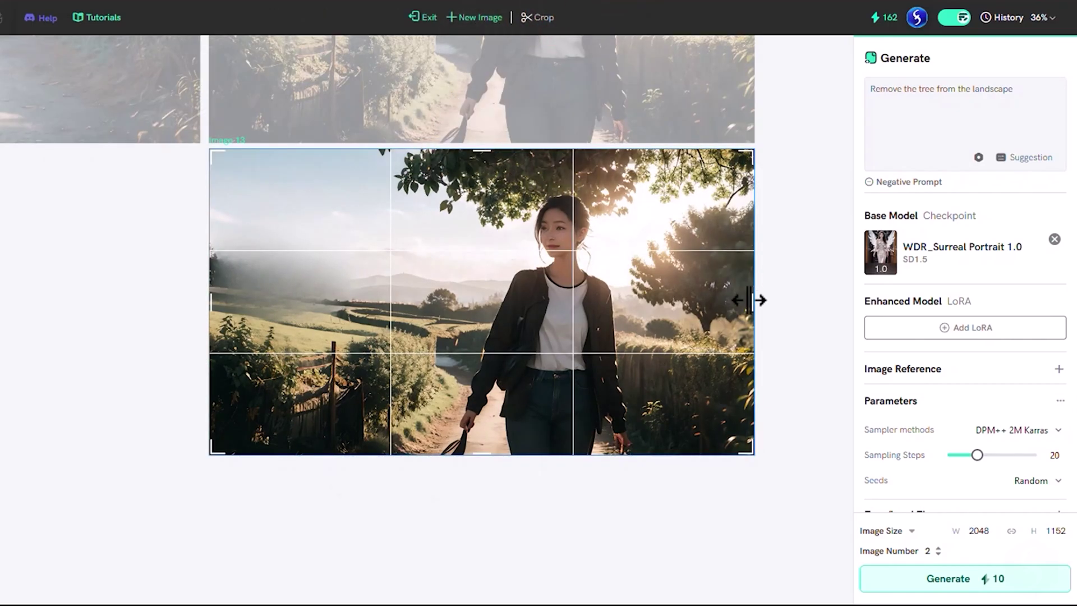
mouse_move(751, 307)
mouse_down()
mouse_move(613, 303)
mouse_move(649, 314)
mouse_move(740, 305)
mouse_up()
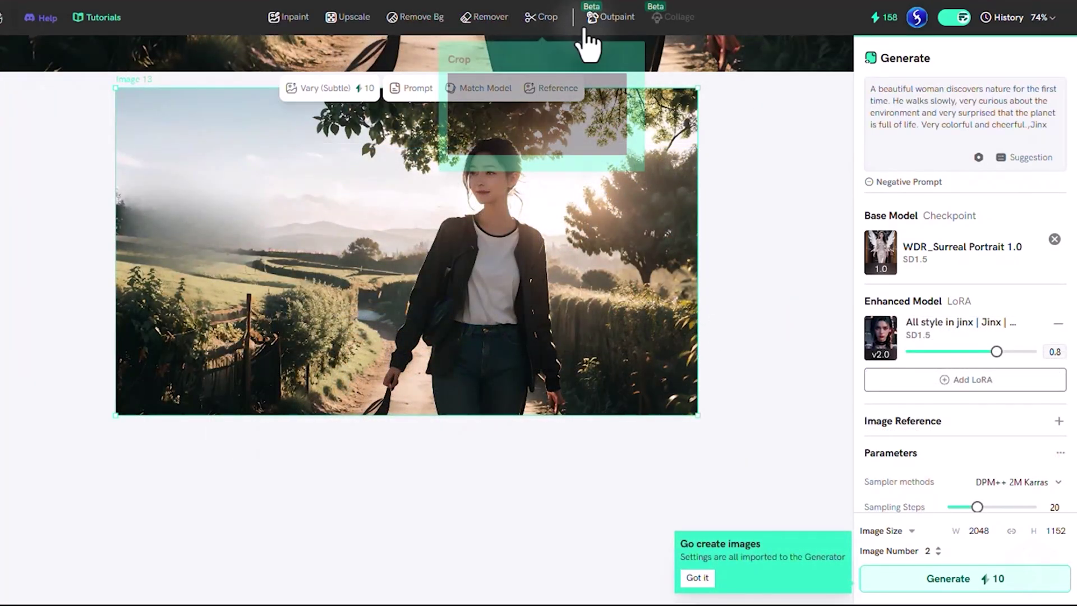
- Frame Image 13 for outpainting, raising the bottom edge to 1822 × 748
click(615, 18)
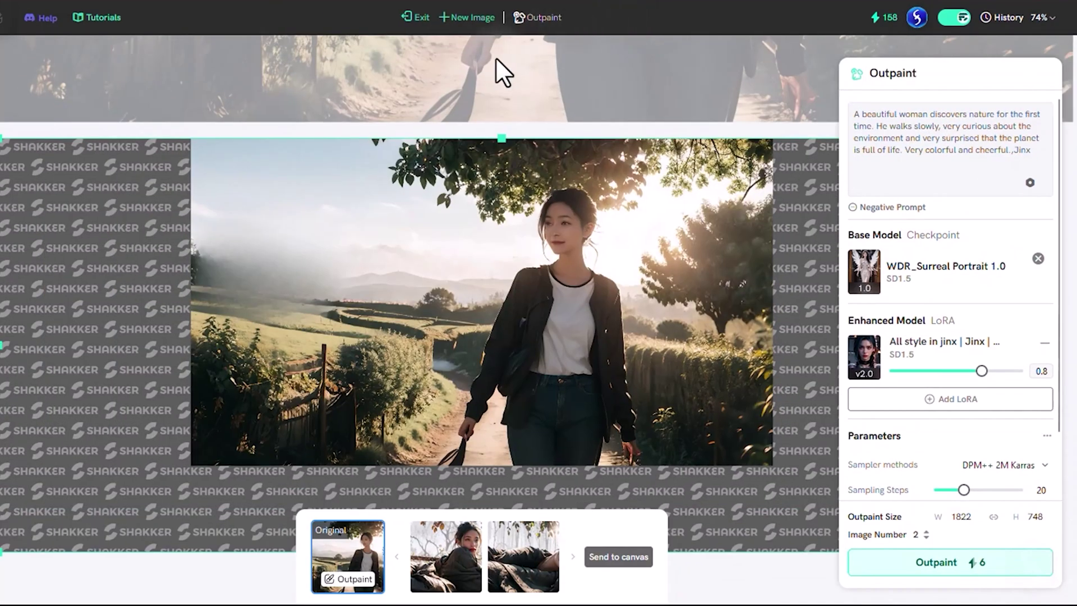
scroll(278, 184, down, 3)
drag(433, 439, 438, 380)
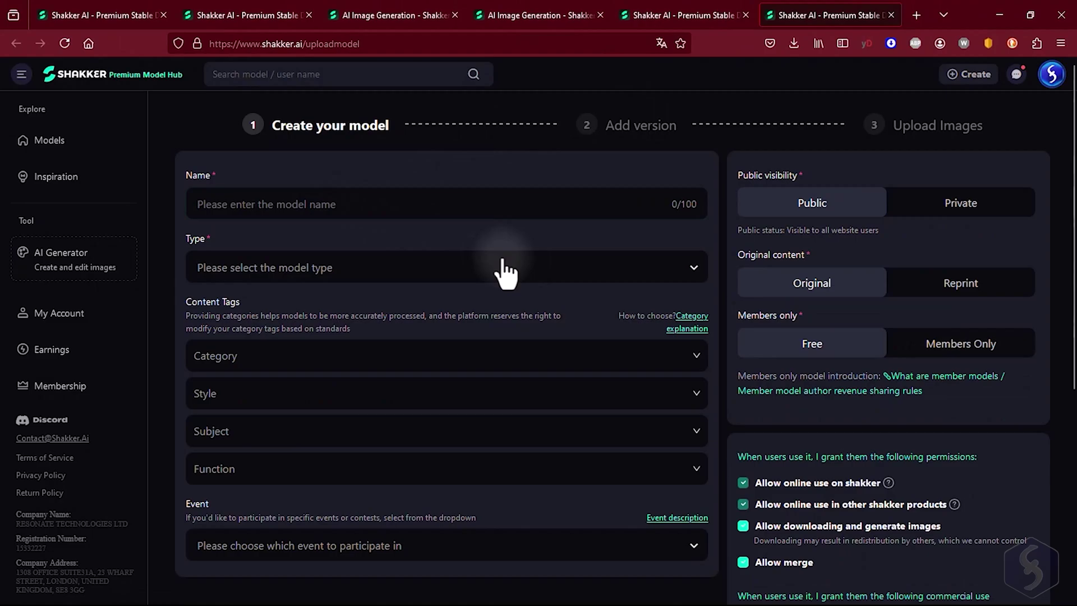
- Review the model Type, Category and Style options, and the new-content menu
click(688, 266)
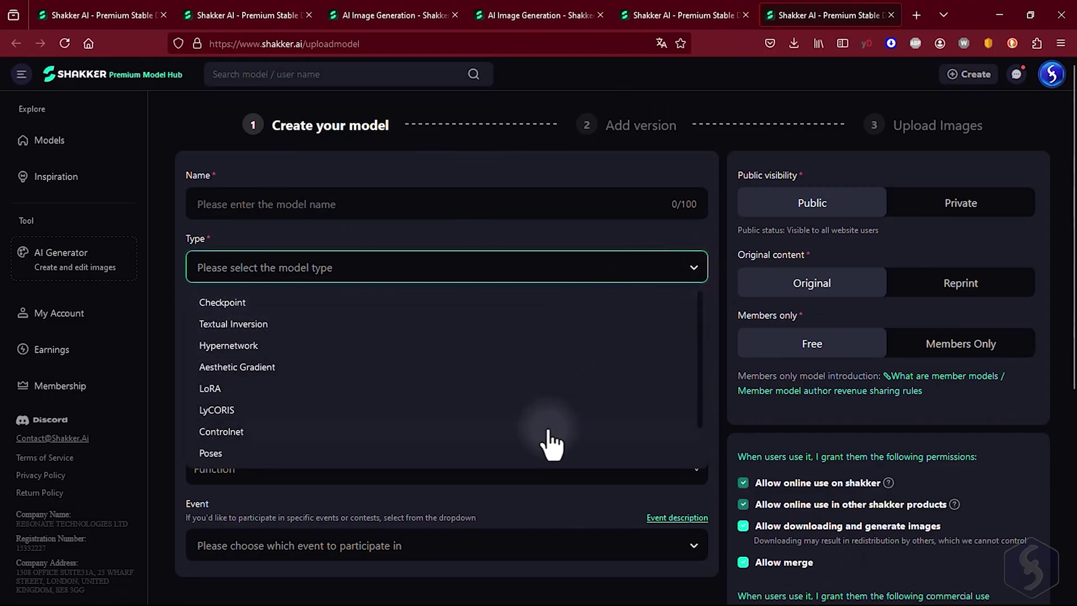
click(537, 271)
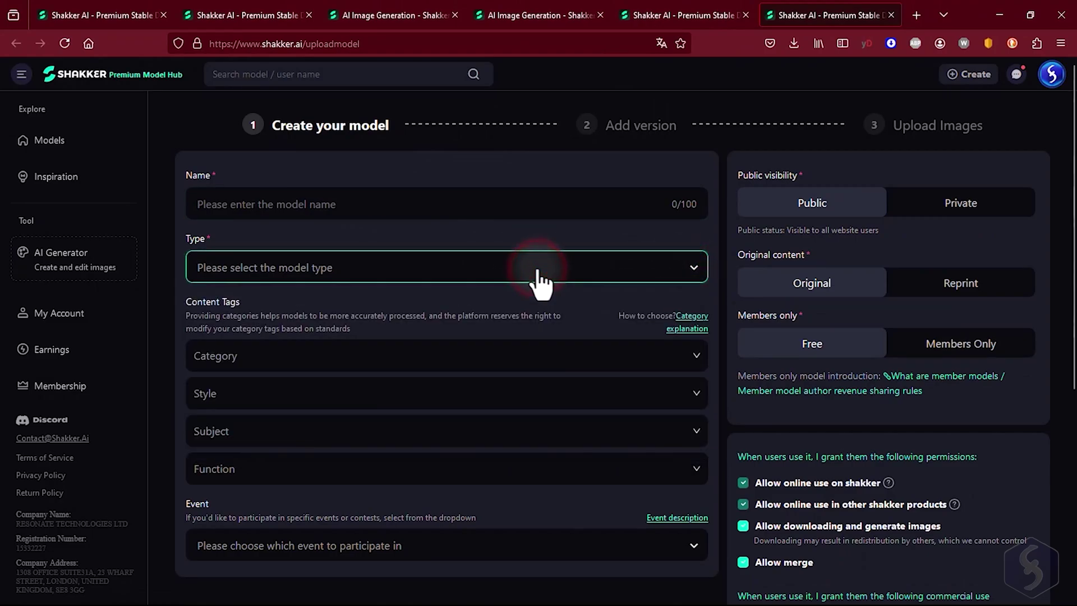
click(635, 360)
click(636, 362)
scroll(645, 348, down, 2)
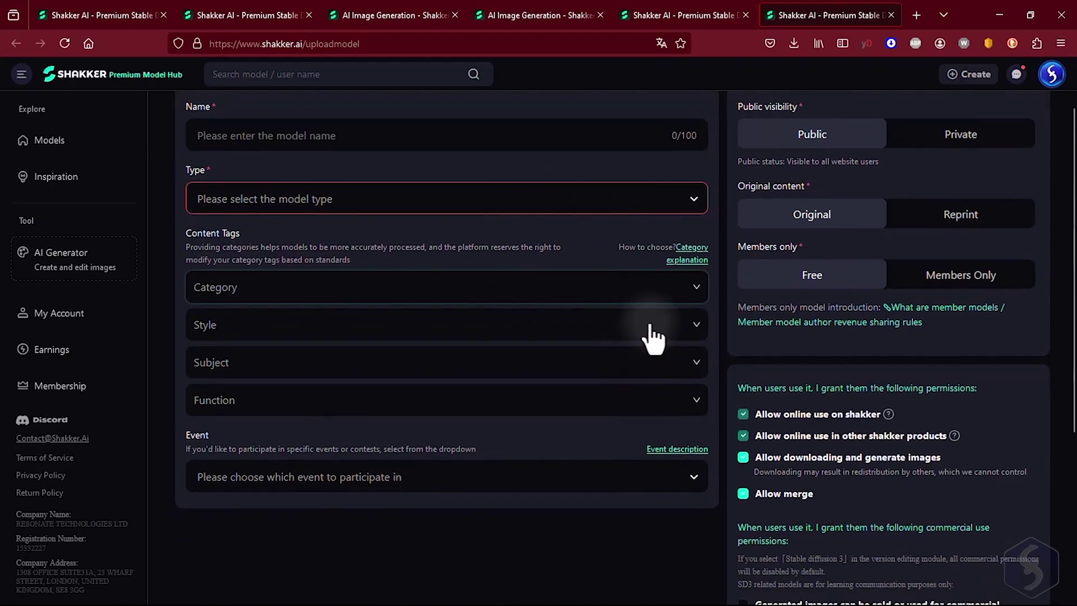
click(650, 322)
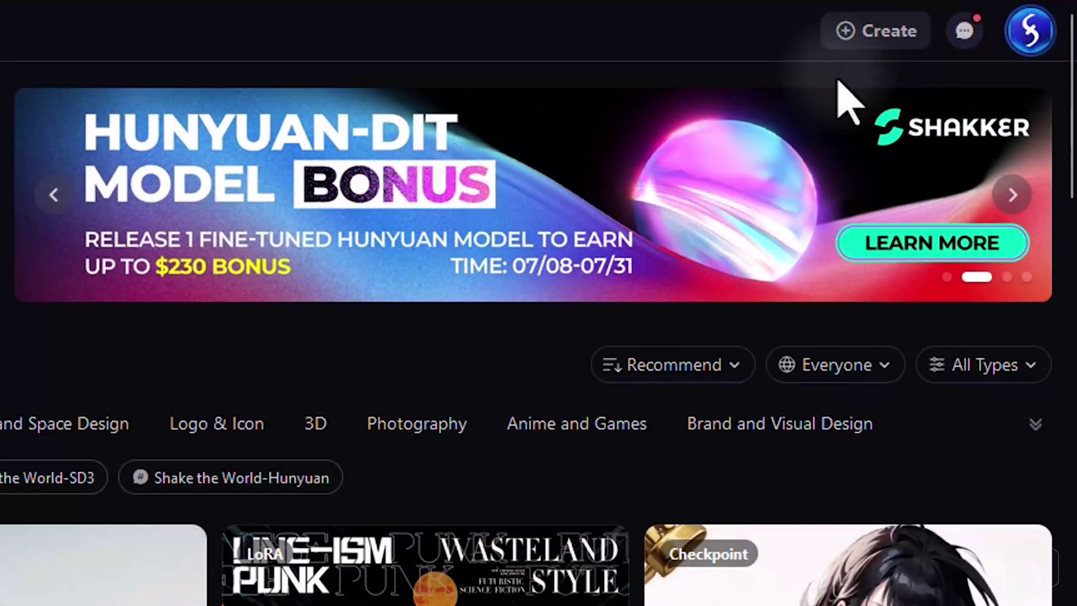
click(850, 28)
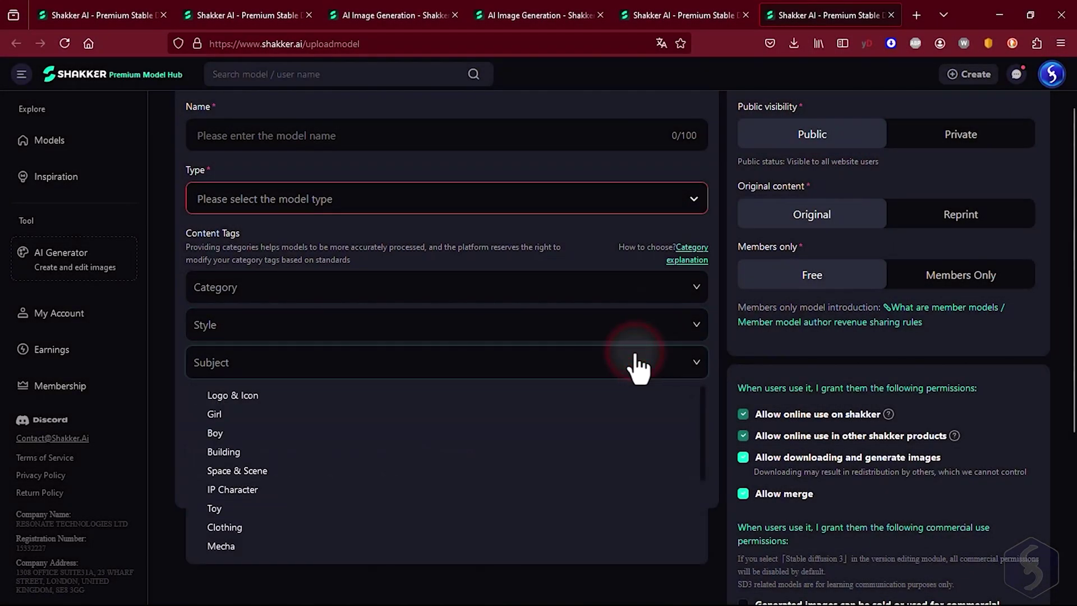
- Review the Subject, Function and Event options, leaving the upload form unfilled
click(640, 359)
scroll(640, 359, down, 1)
click(645, 332)
click(645, 330)
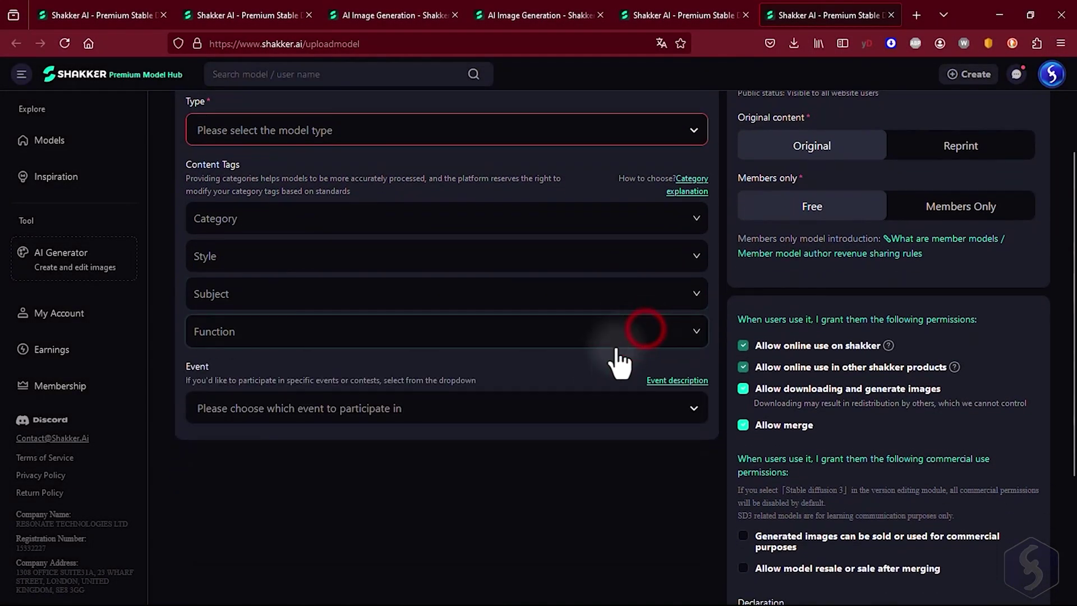
click(608, 411)
click(608, 411)
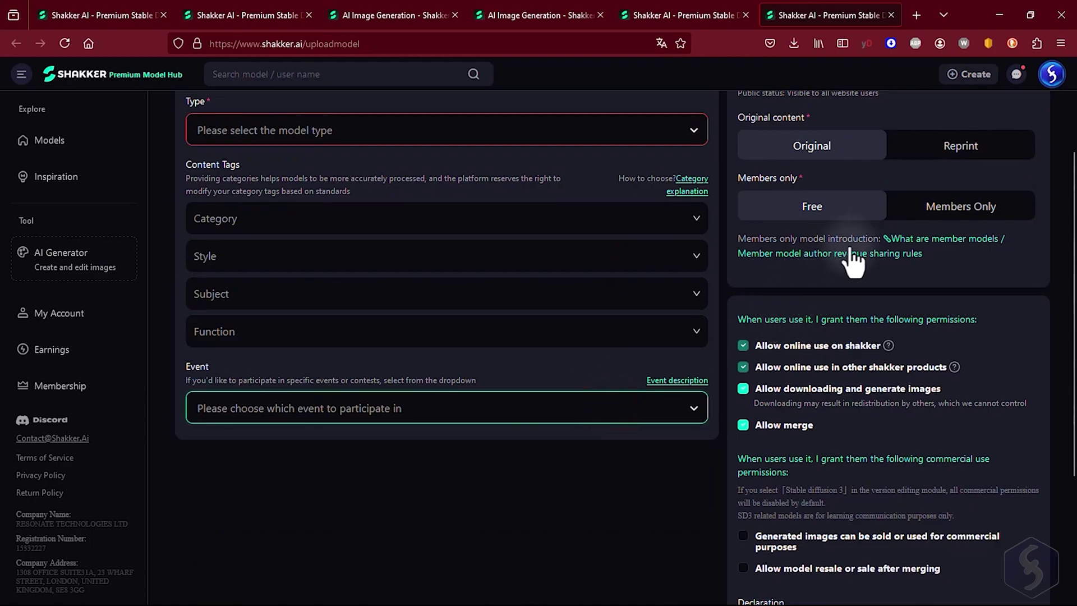
scroll(892, 225, up, 3)
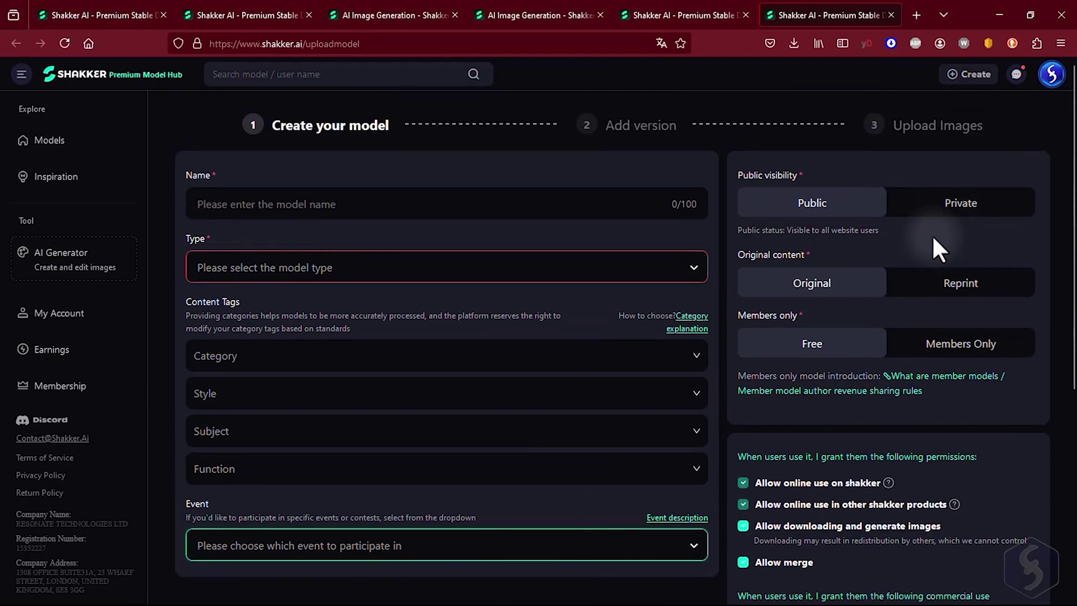